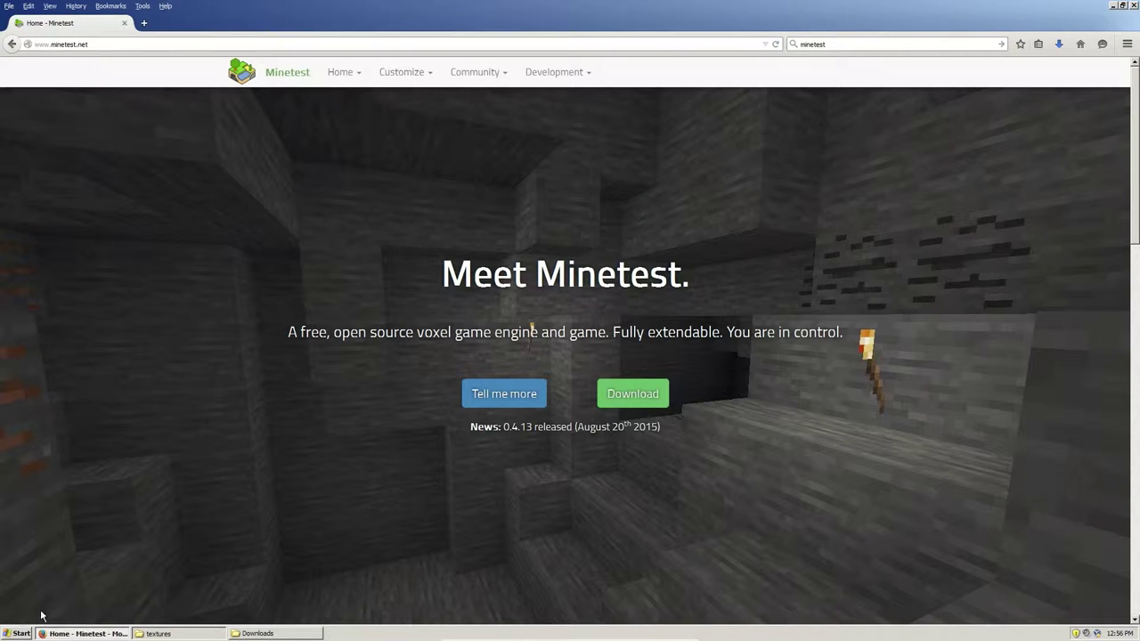
{"action": "left_click", "coordinate": [20, 634]}
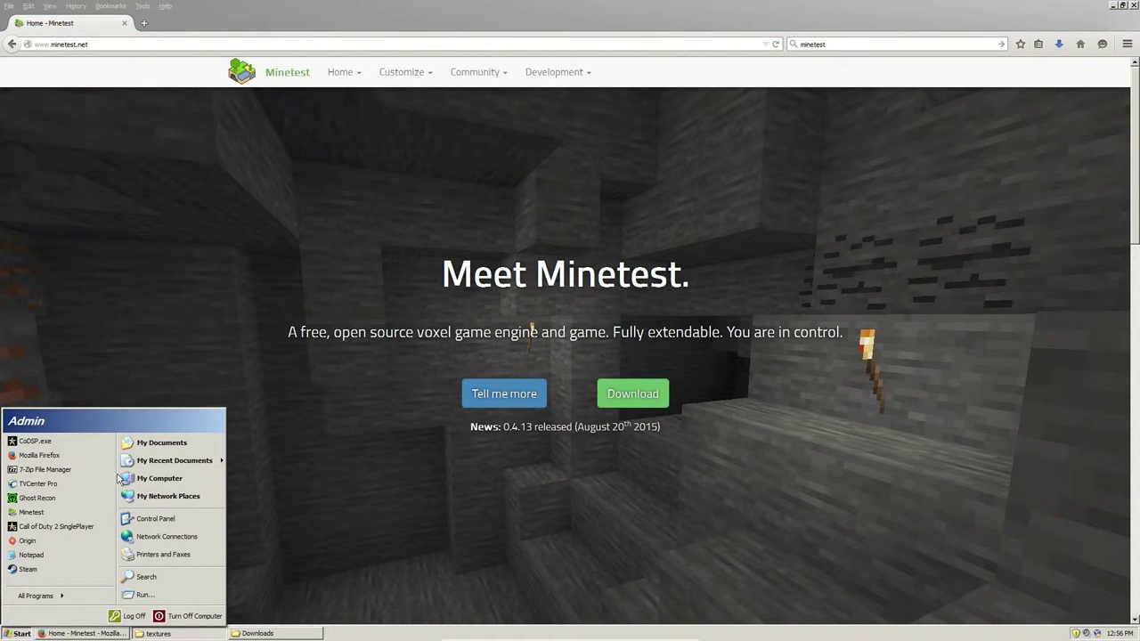
{"action": "left_click", "coordinate": [298, 328]}
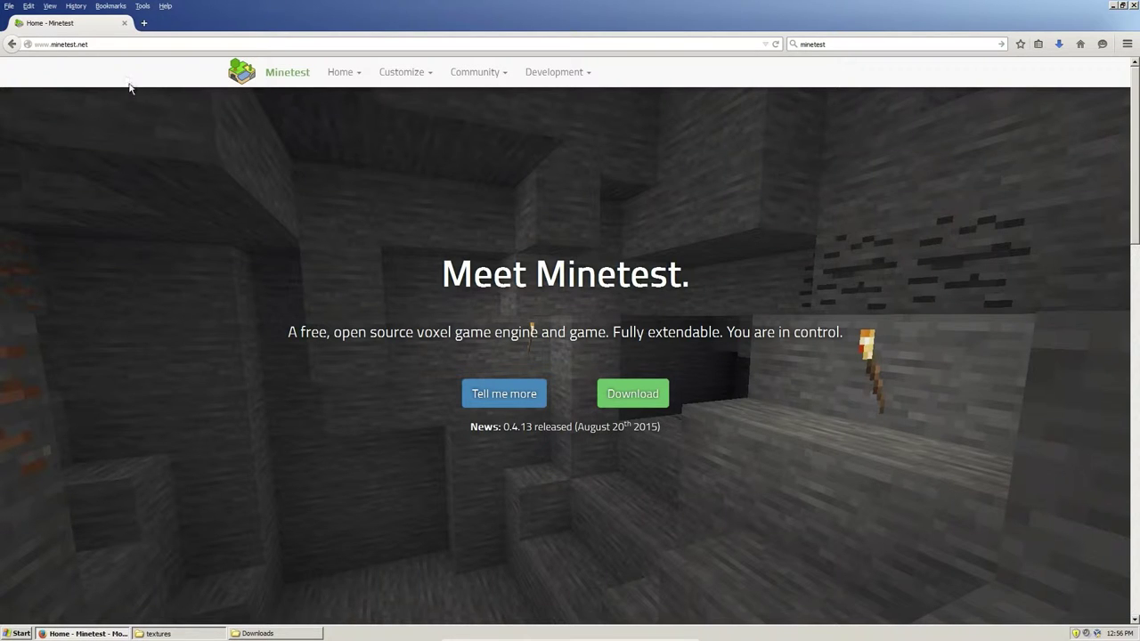
Go to the Minetest site's Texture Packs section and open the PureBDTest forum topic.
{"action": "left_click", "coordinate": [410, 73]}
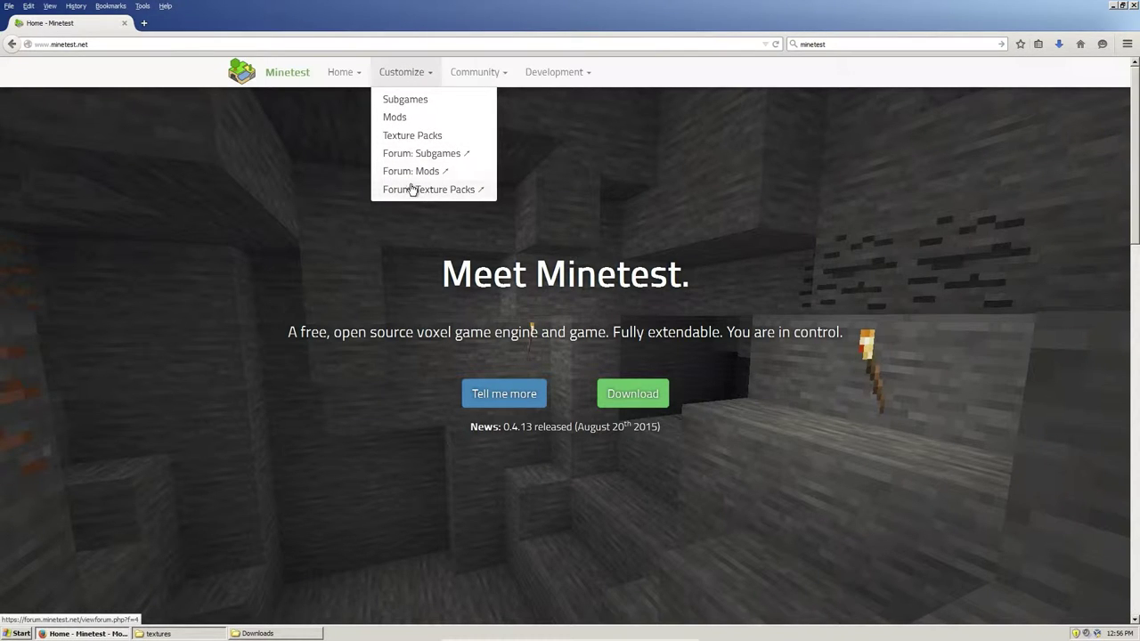
{"action": "left_click", "coordinate": [414, 135]}
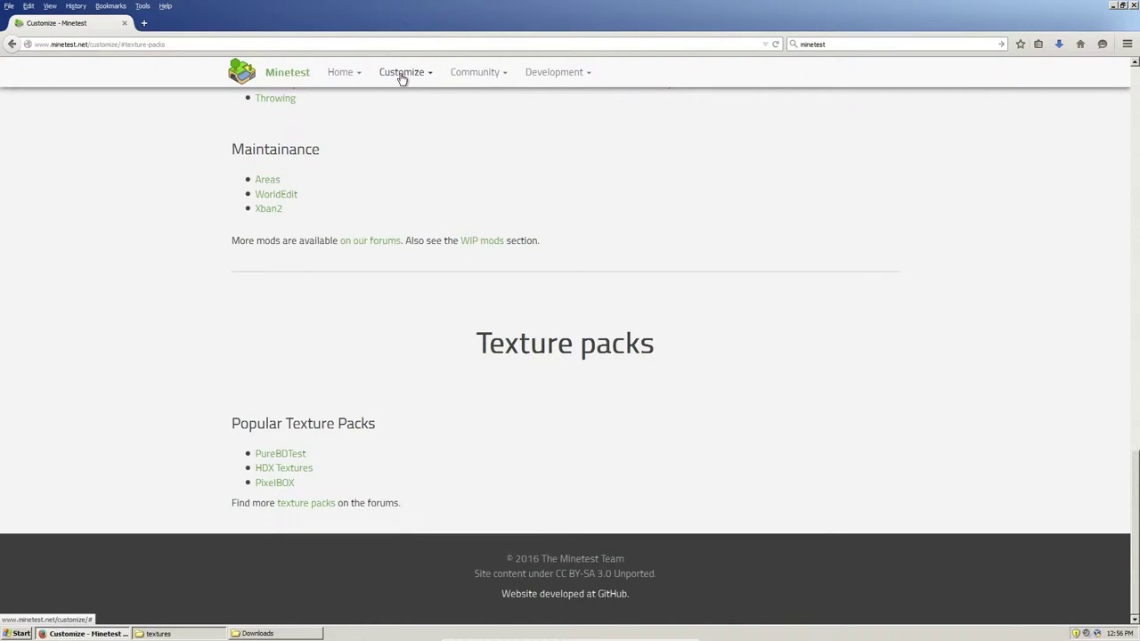
{"action": "left_click", "coordinate": [399, 79]}
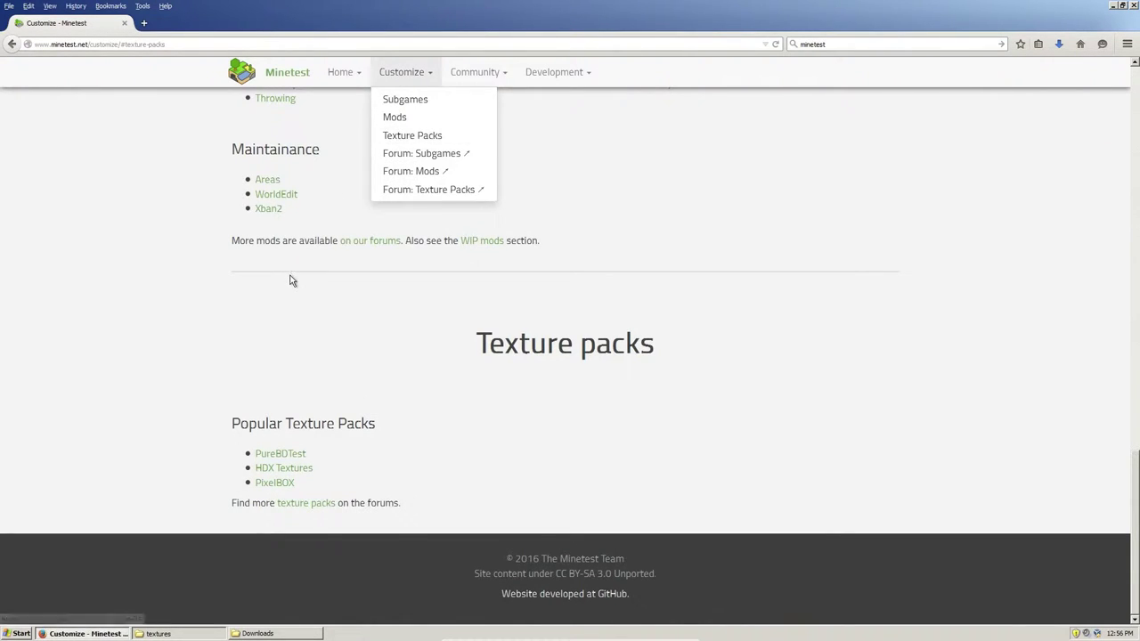
{"action": "left_click", "coordinate": [382, 310]}
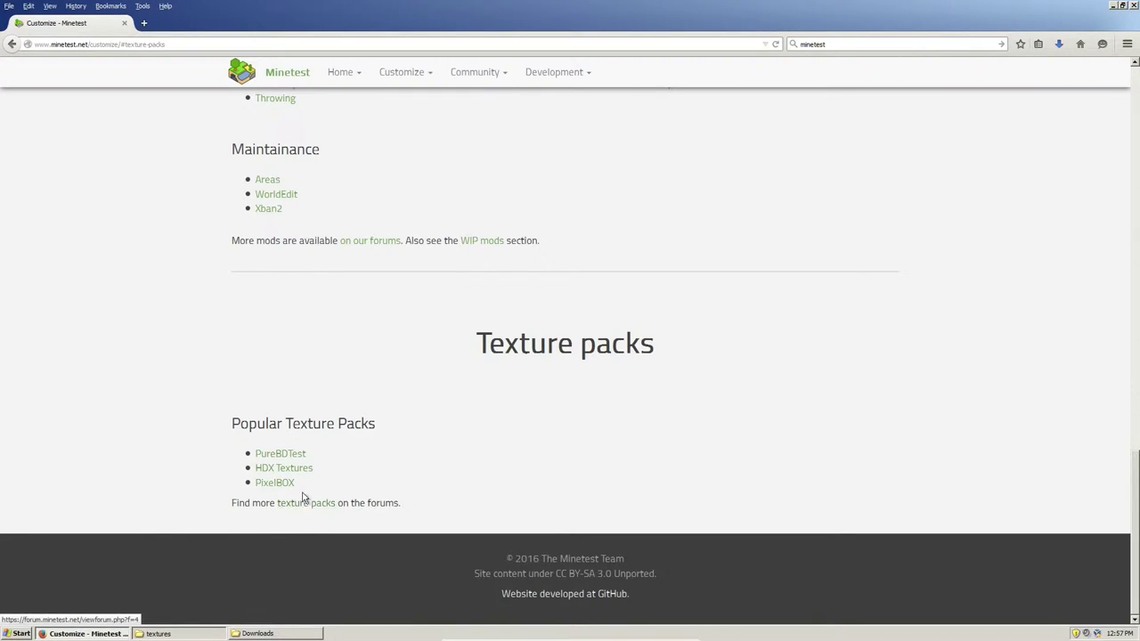
{"action": "left_click", "coordinate": [285, 455]}
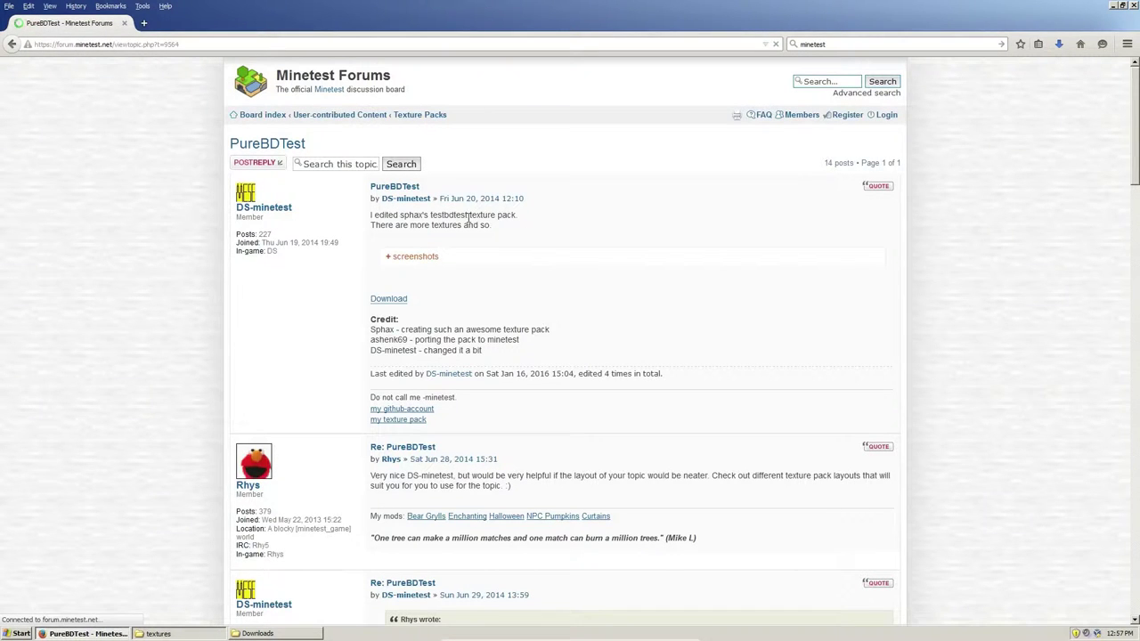
Expand the screenshots in the first PureBDTest post and look through them down to the download link.
{"action": "left_click", "coordinate": [420, 258]}
{"action": "scroll", "coordinate": [539, 356], "scroll_direction": "down", "scroll_amount": 5}
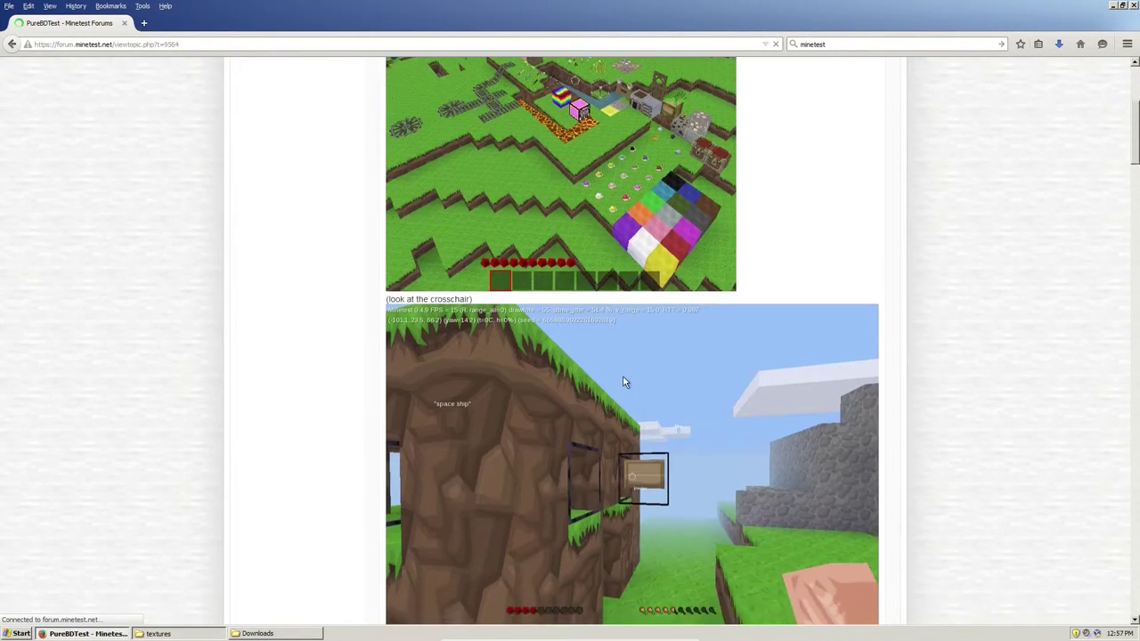
{"action": "scroll", "coordinate": [540, 346], "scroll_direction": "down", "scroll_amount": 5}
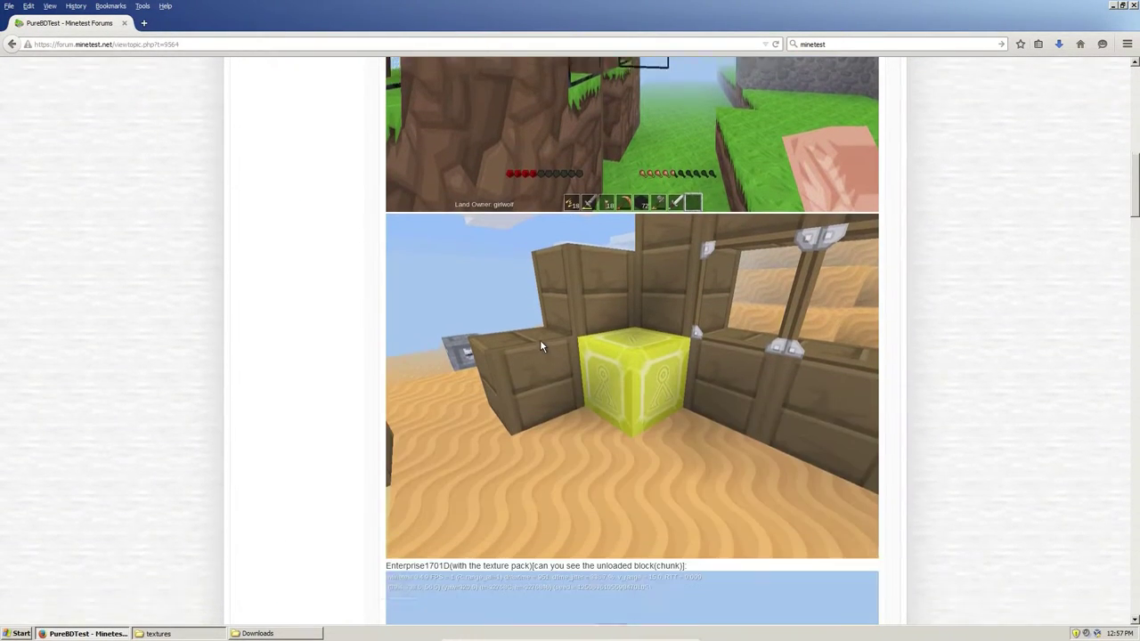
{"action": "scroll", "coordinate": [541, 346], "scroll_direction": "down", "scroll_amount": 2}
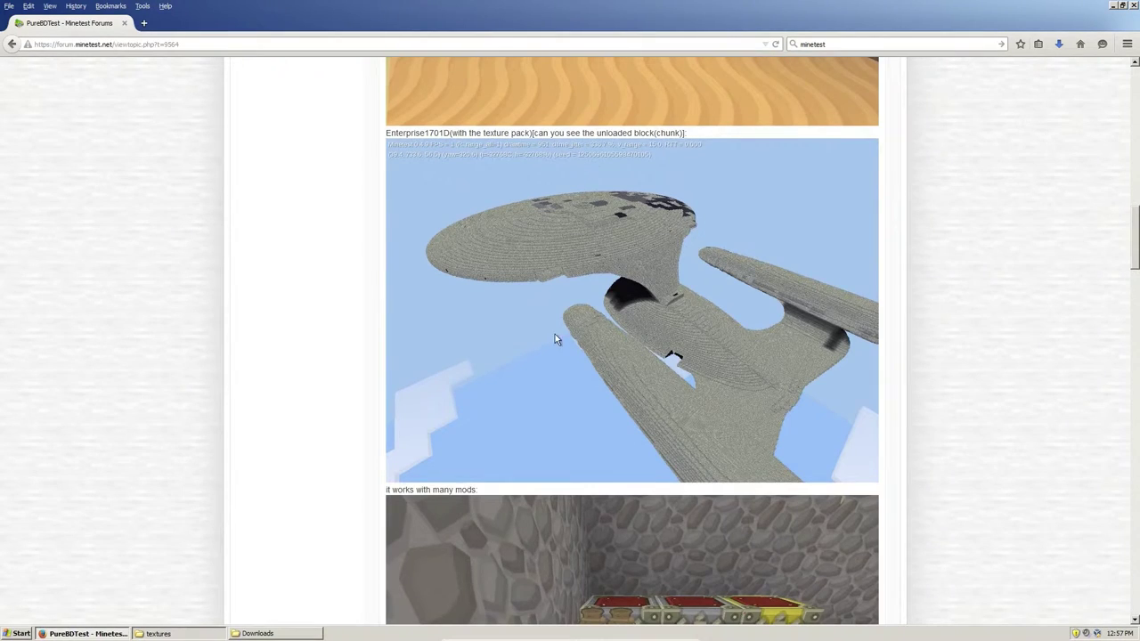
{"action": "scroll", "coordinate": [570, 333], "scroll_direction": "down", "scroll_amount": 3}
{"action": "scroll", "coordinate": [633, 351], "scroll_direction": "down", "scroll_amount": 5}
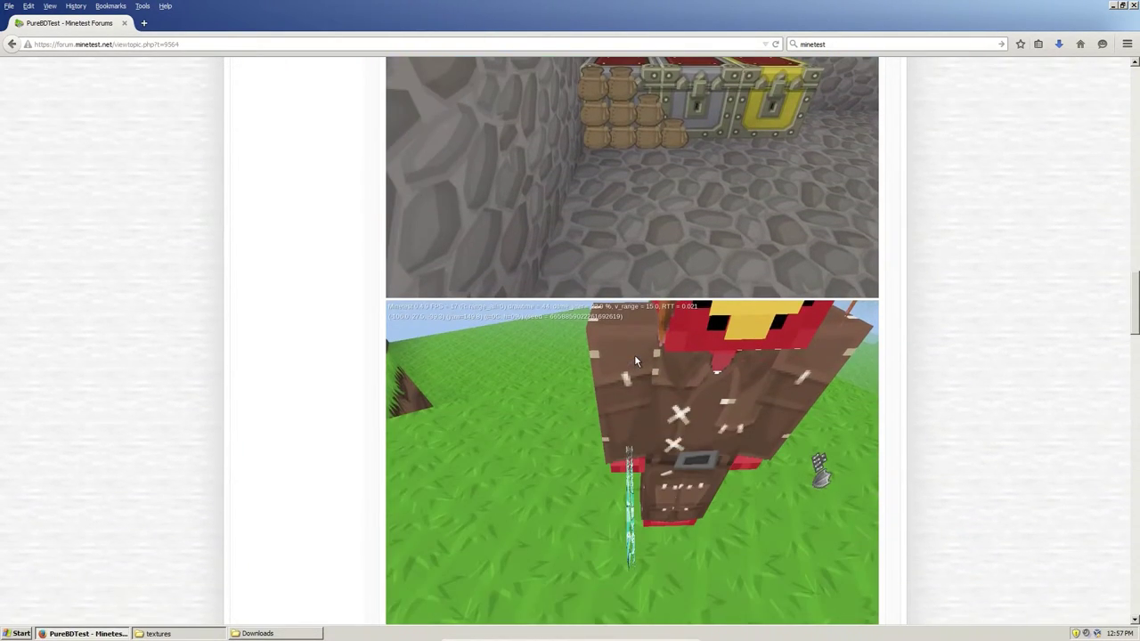
{"action": "scroll", "coordinate": [632, 357], "scroll_direction": "down", "scroll_amount": 4}
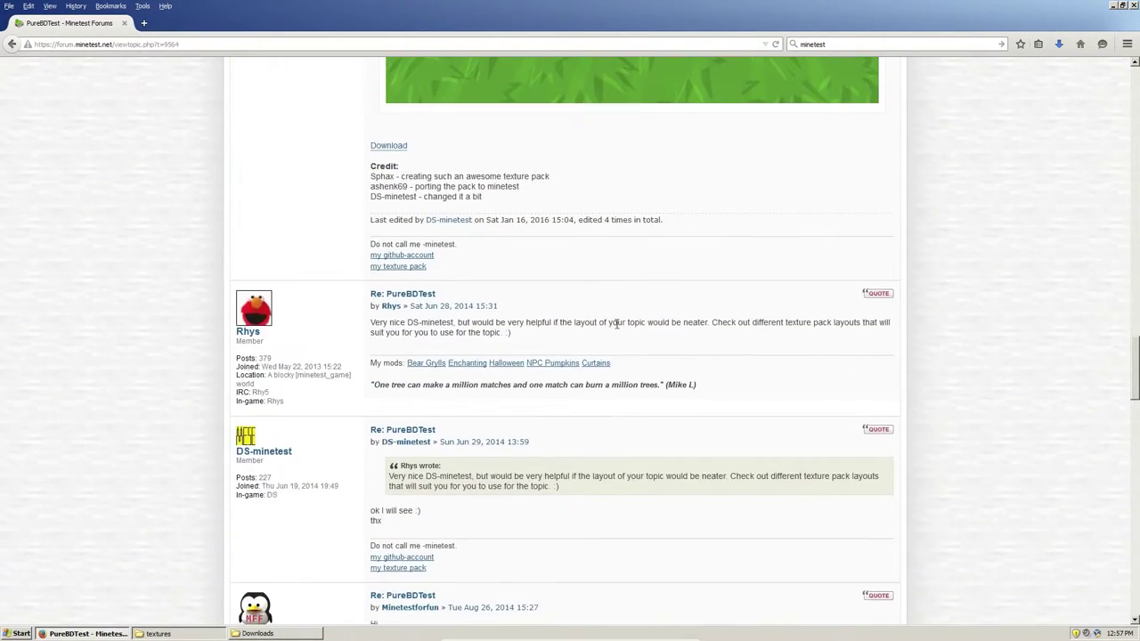
{"action": "scroll", "coordinate": [623, 338], "scroll_direction": "up", "scroll_amount": 5}
{"action": "scroll", "coordinate": [583, 335], "scroll_direction": "down", "scroll_amount": 5}
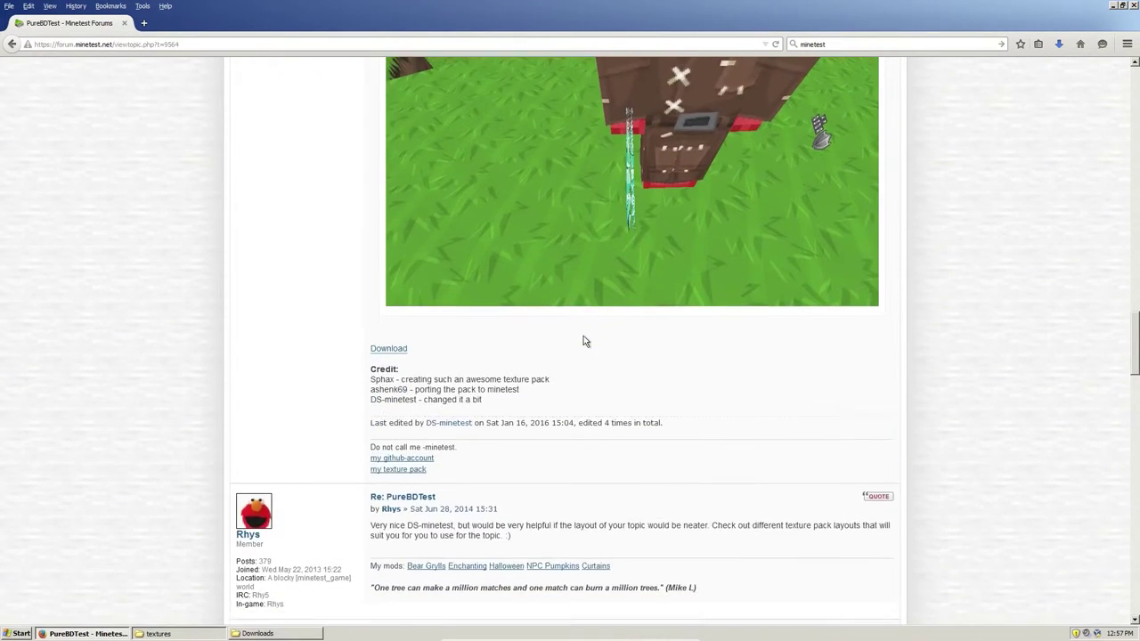
Open the texture pack's Dropbox page, decline the account sign-up and allow Adobe Flash for this visit.
{"action": "left_click", "coordinate": [395, 216]}
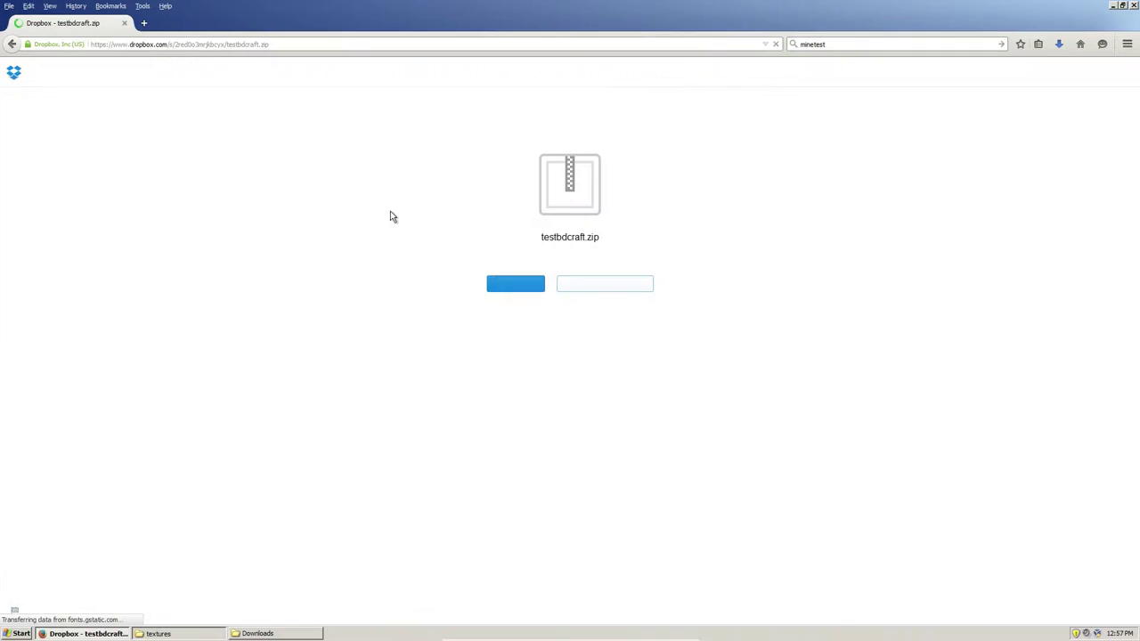
{"action": "left_click", "coordinate": [519, 294]}
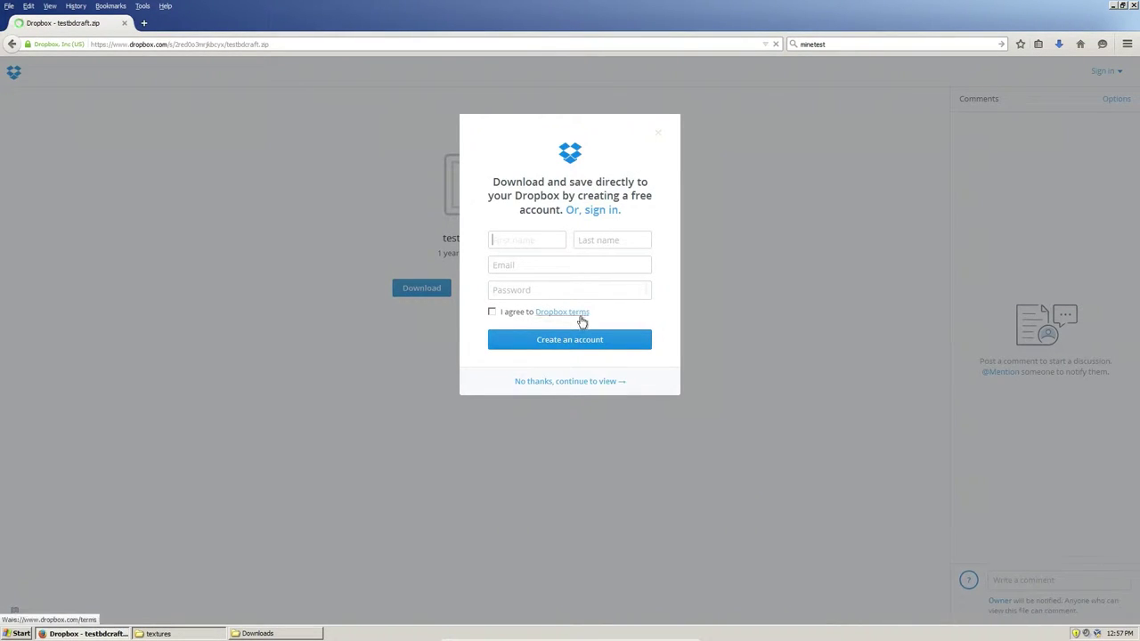
{"action": "left_click", "coordinate": [565, 382]}
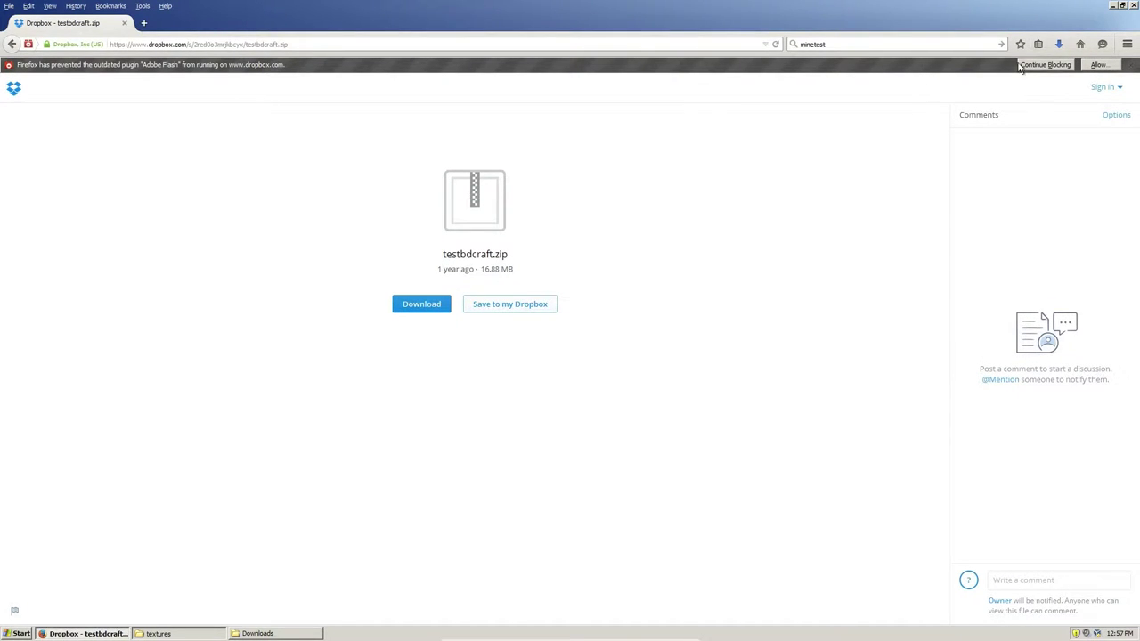
{"action": "left_click", "coordinate": [1100, 66]}
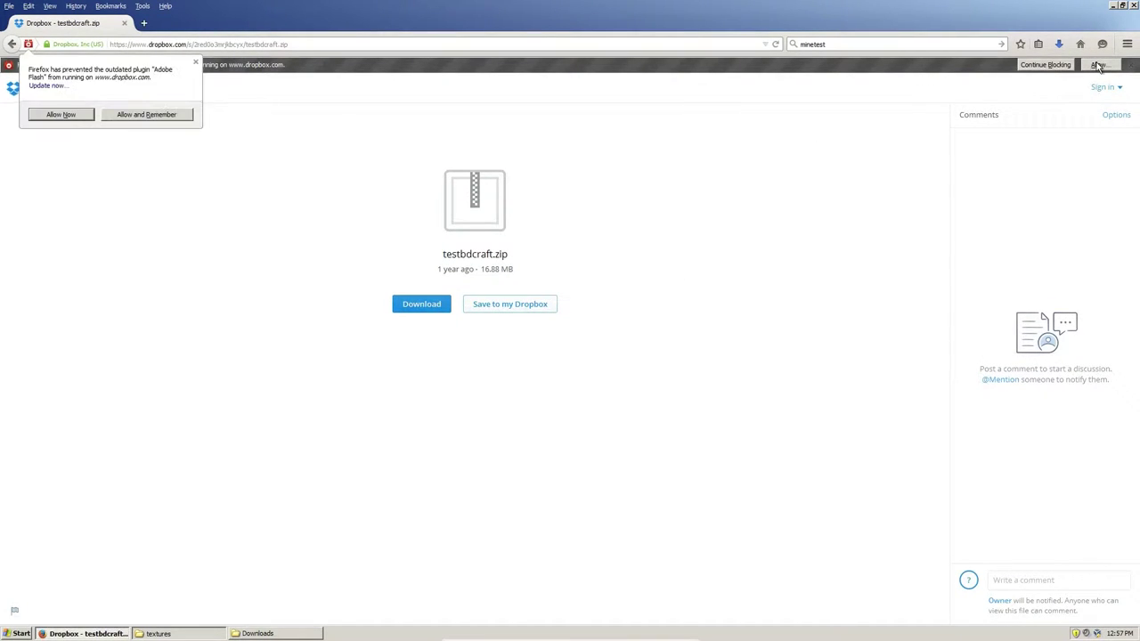
{"action": "left_click", "coordinate": [59, 116]}
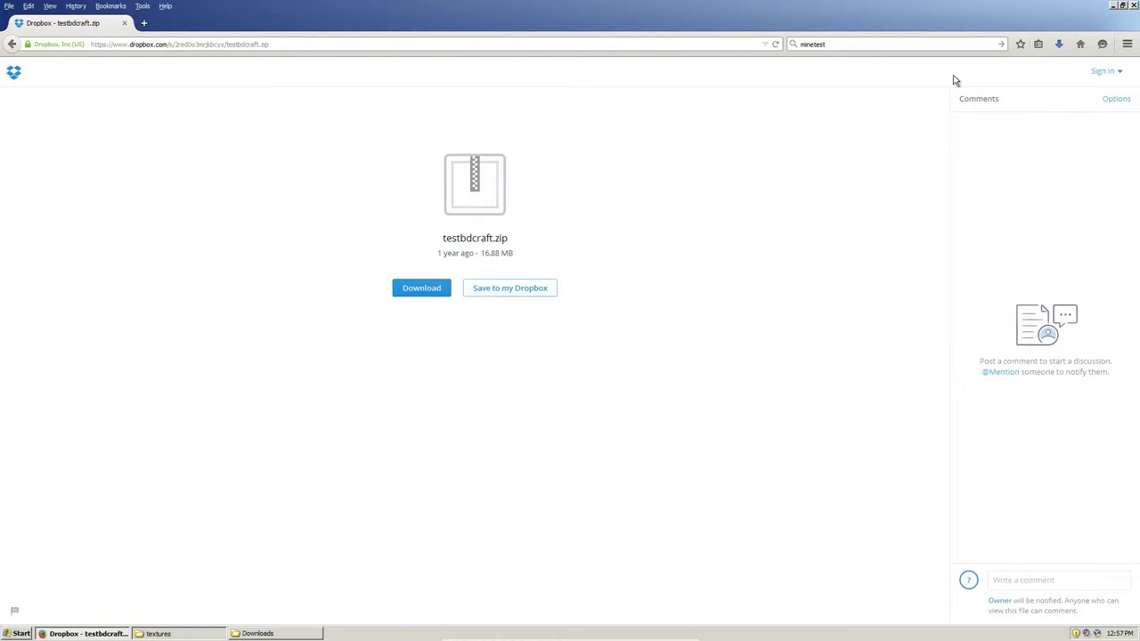
Download testbdcraft.zip without creating a Dropbox account, save the file and check its download progress.
{"action": "left_click", "coordinate": [1058, 44]}
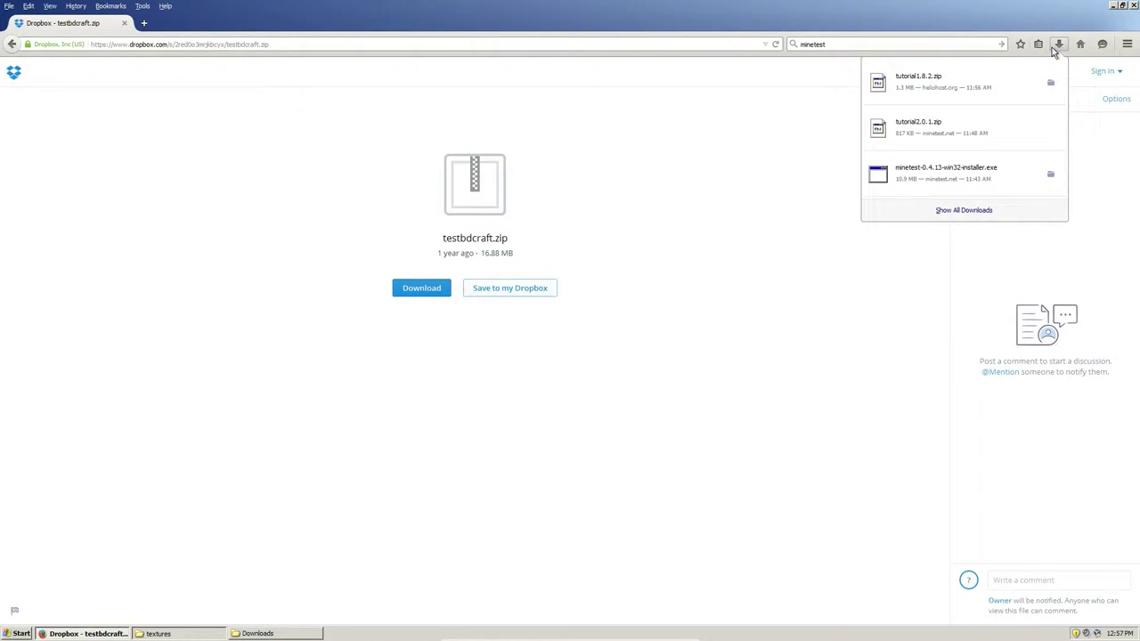
{"action": "left_click", "coordinate": [404, 287]}
{"action": "left_click", "coordinate": [404, 287]}
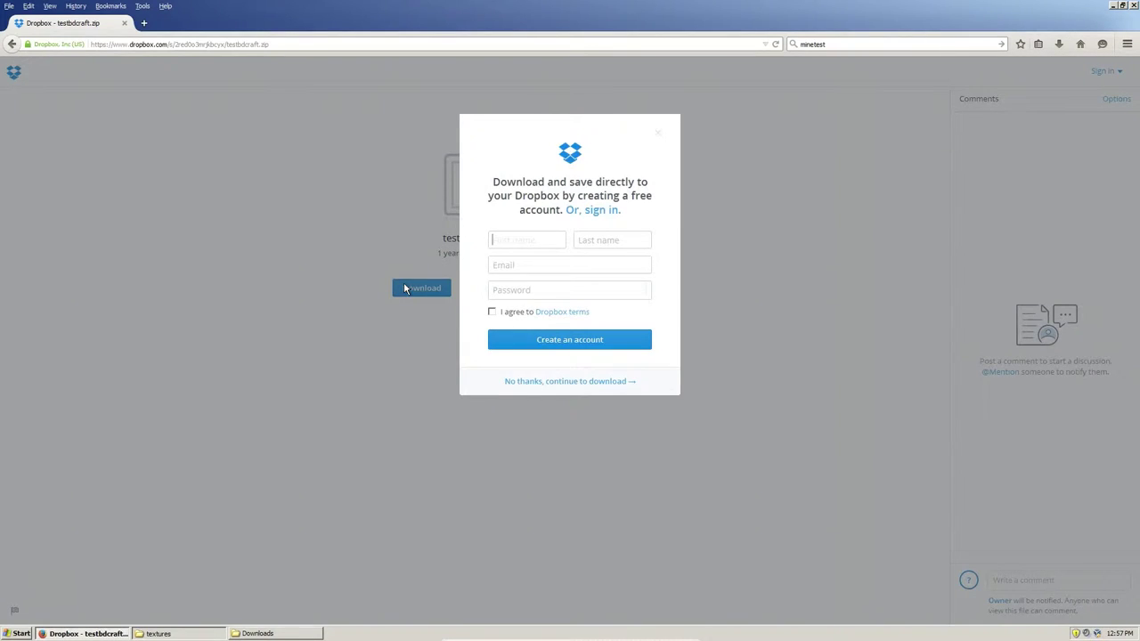
{"action": "left_click", "coordinate": [556, 383]}
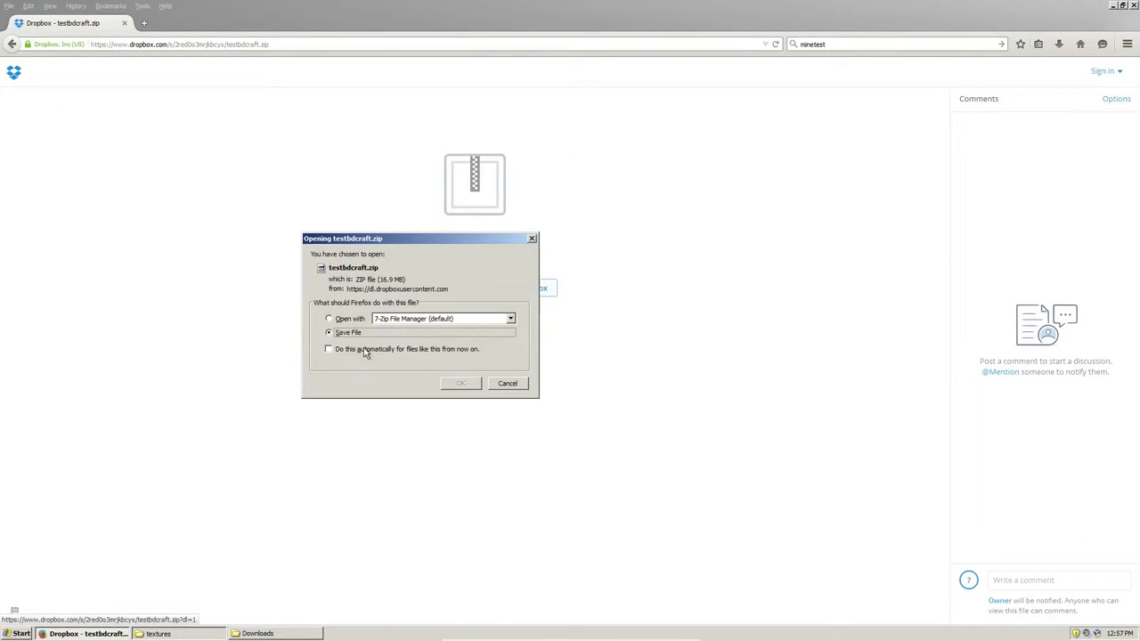
{"action": "left_click", "coordinate": [460, 384]}
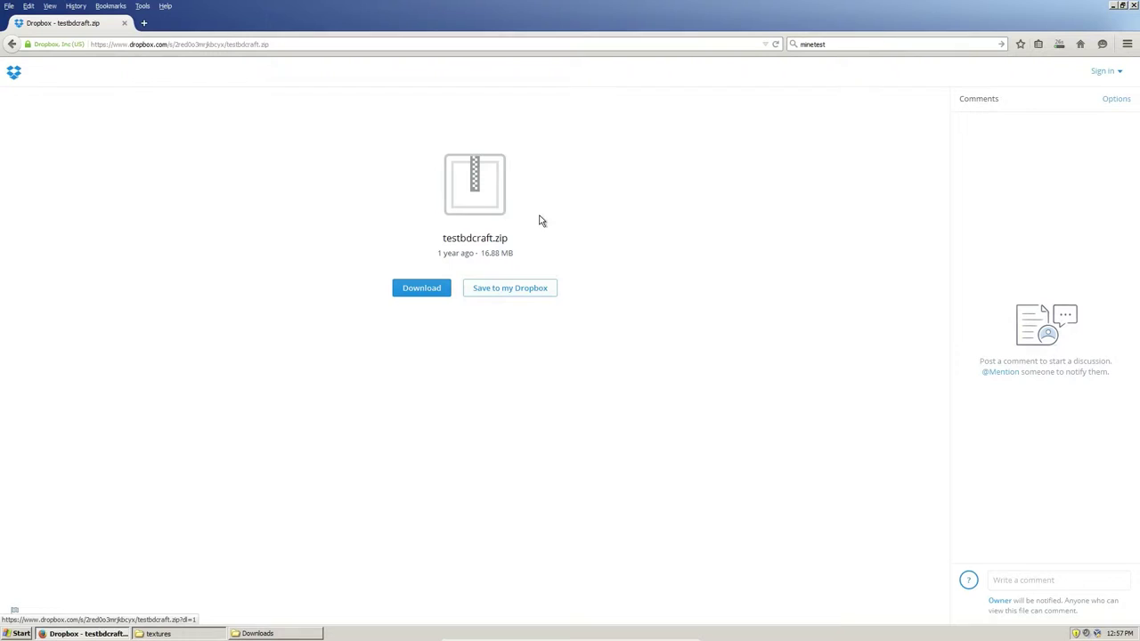
{"action": "left_click", "coordinate": [1060, 43]}
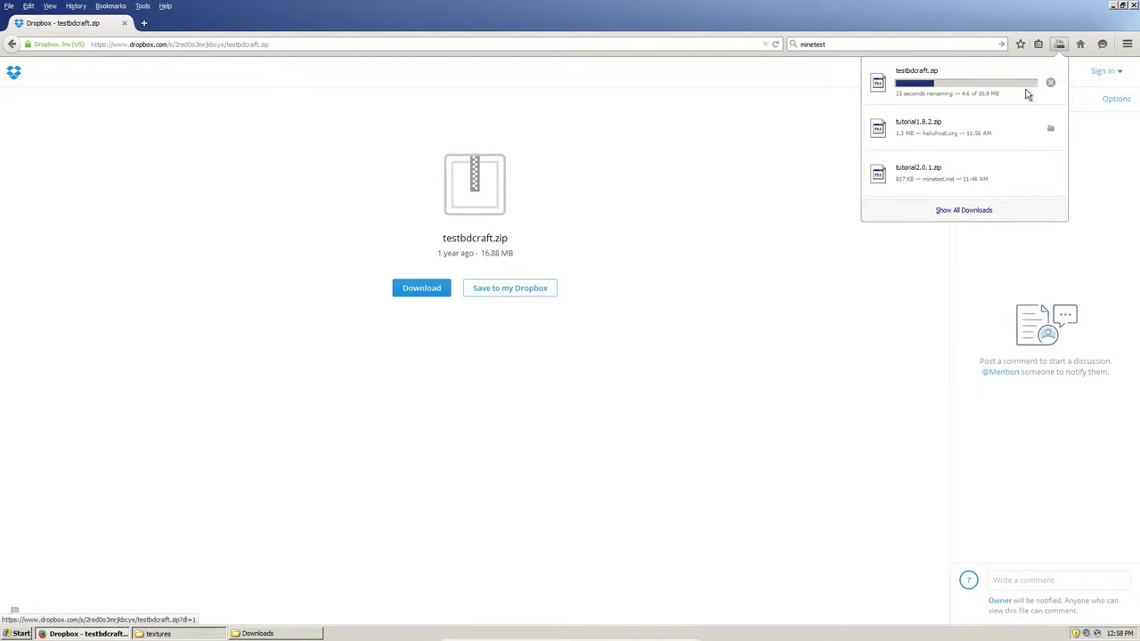
{"action": "left_click", "coordinate": [771, 246]}
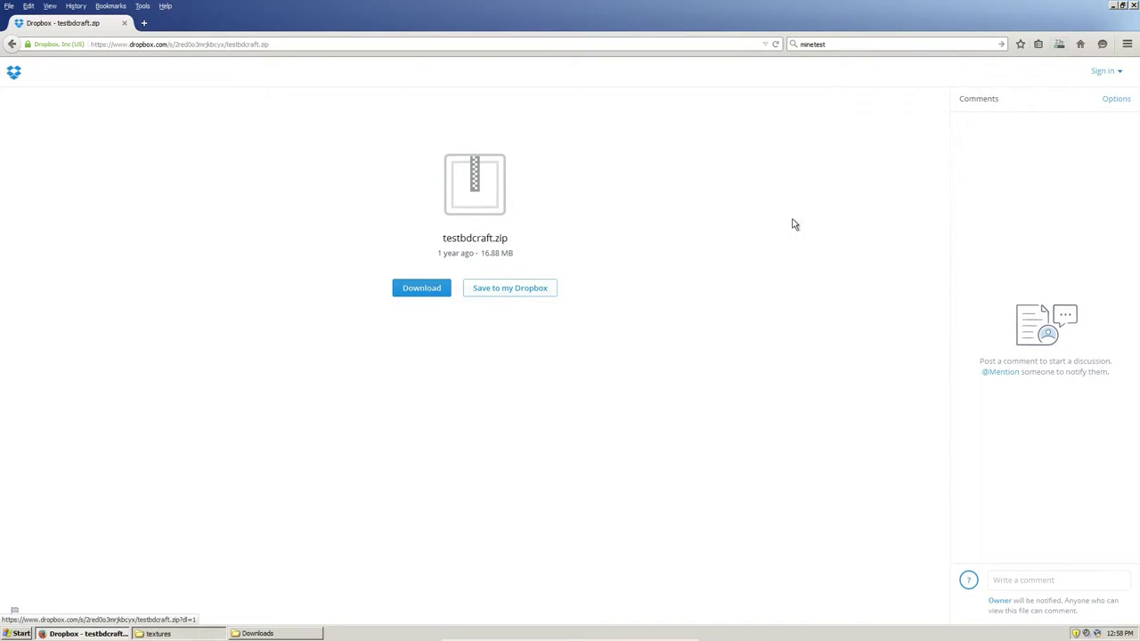
Minimize the browser and browse from My Computer to C:\games\Minetest in the textures folder window.
{"action": "left_click", "coordinate": [1112, 6]}
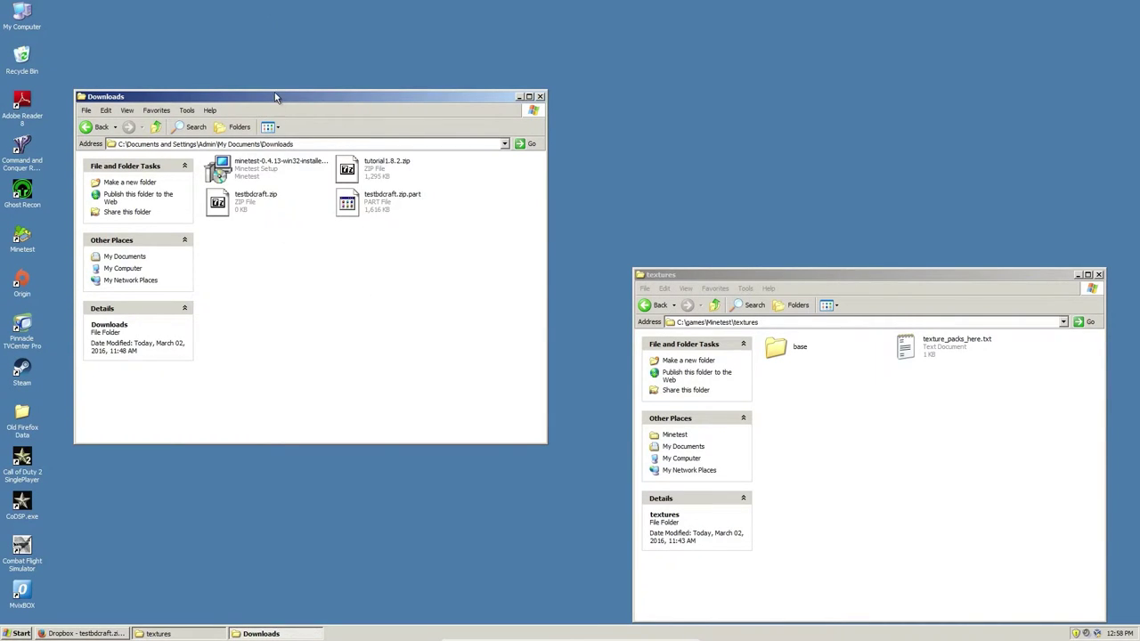
{"action": "left_click_drag", "start_coordinate": [275, 93], "coordinate": [306, 123]}
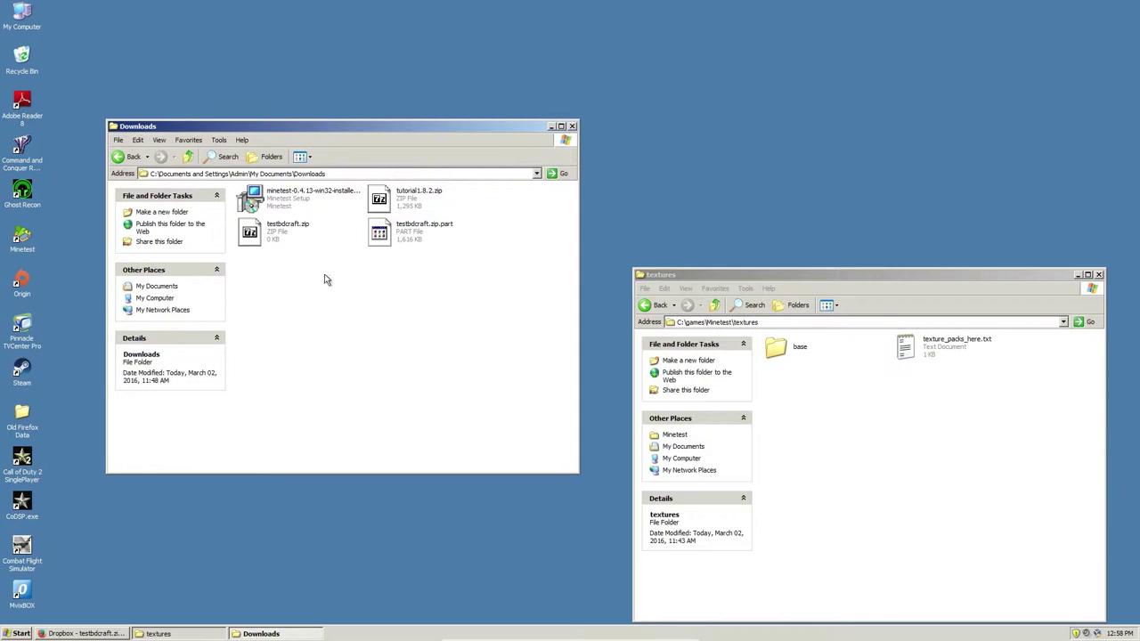
{"action": "left_click", "coordinate": [679, 462]}
{"action": "left_click", "coordinate": [679, 459]}
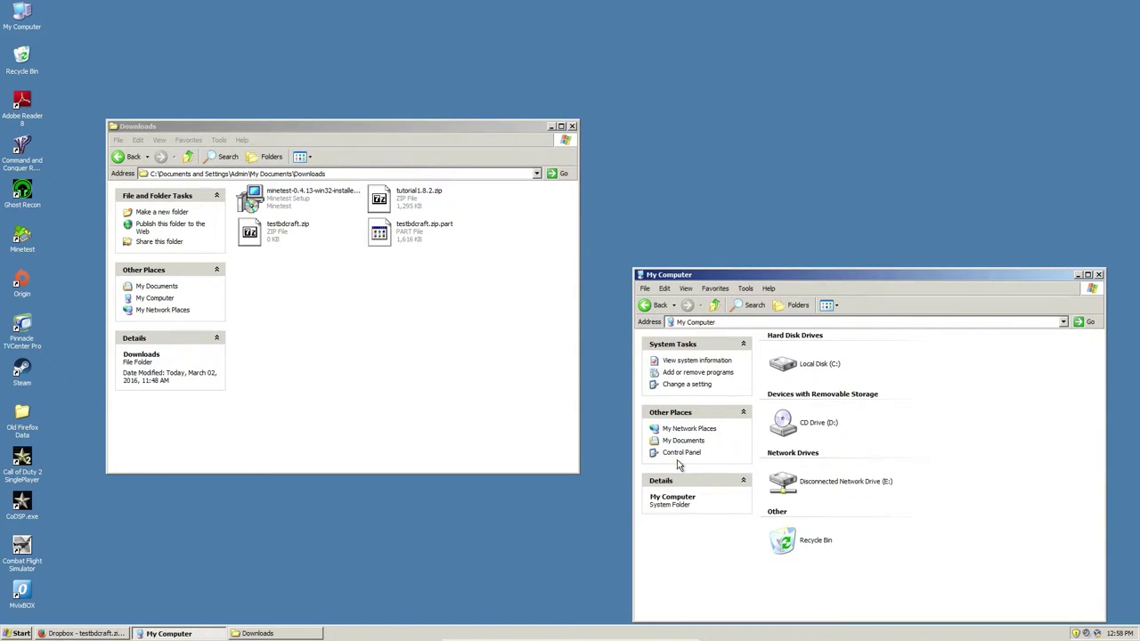
{"action": "double_click", "coordinate": [802, 372]}
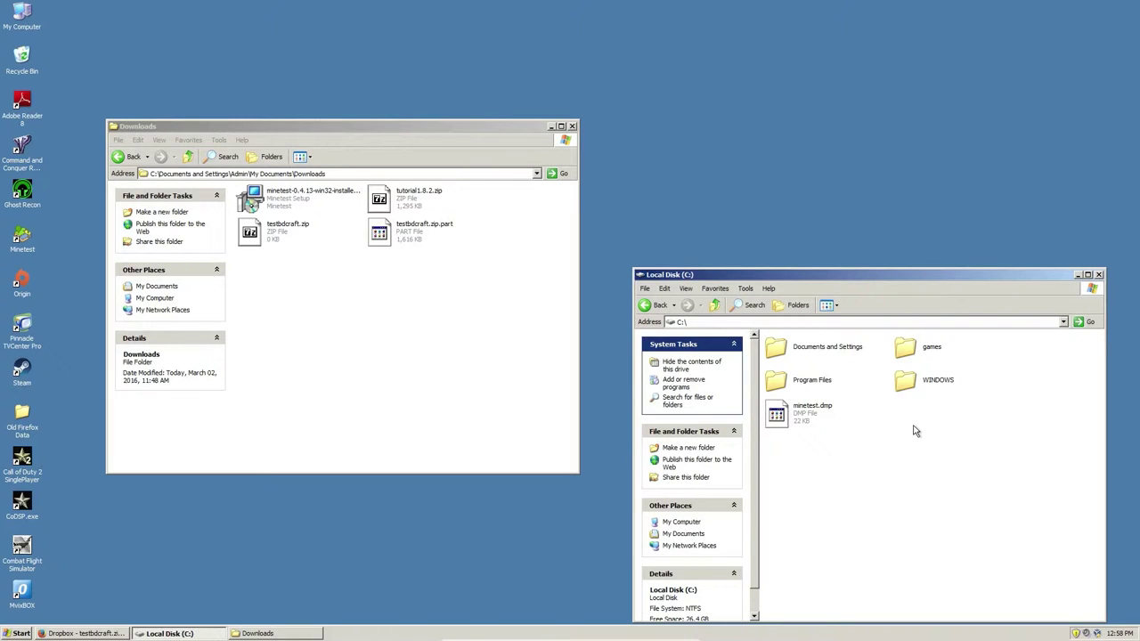
{"action": "left_click", "coordinate": [906, 348]}
{"action": "double_click", "coordinate": [906, 347]}
{"action": "double_click", "coordinate": [791, 355]}
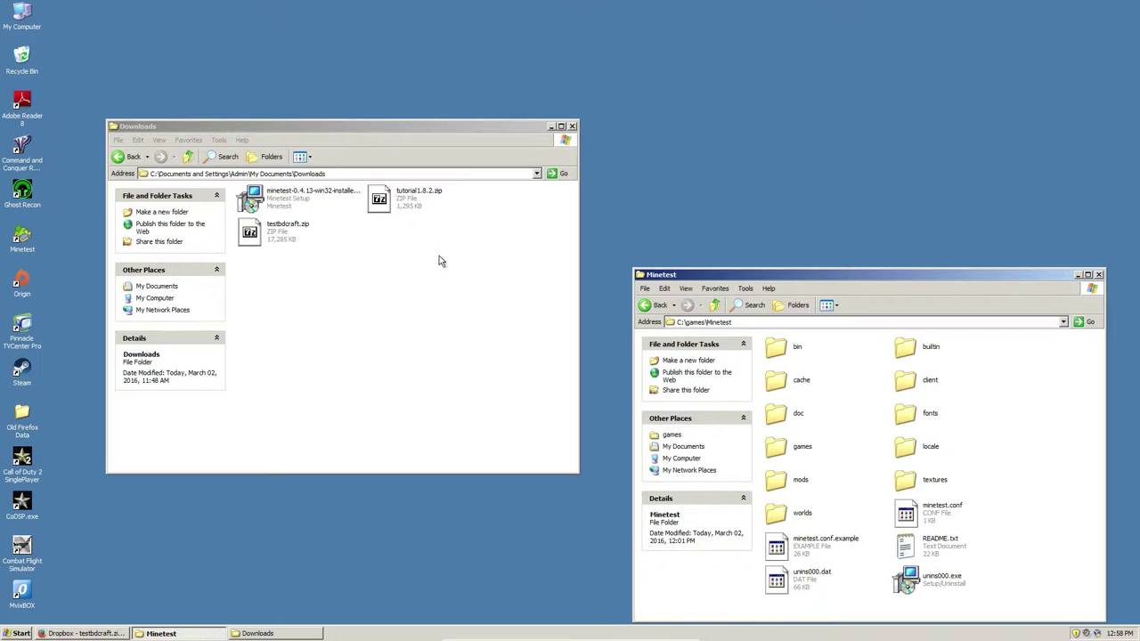
Open testbdcraft.zip from Downloads, inspect its testbdcraft folder, and return to the archive's root with that folder selected.
{"action": "double_click", "coordinate": [257, 234]}
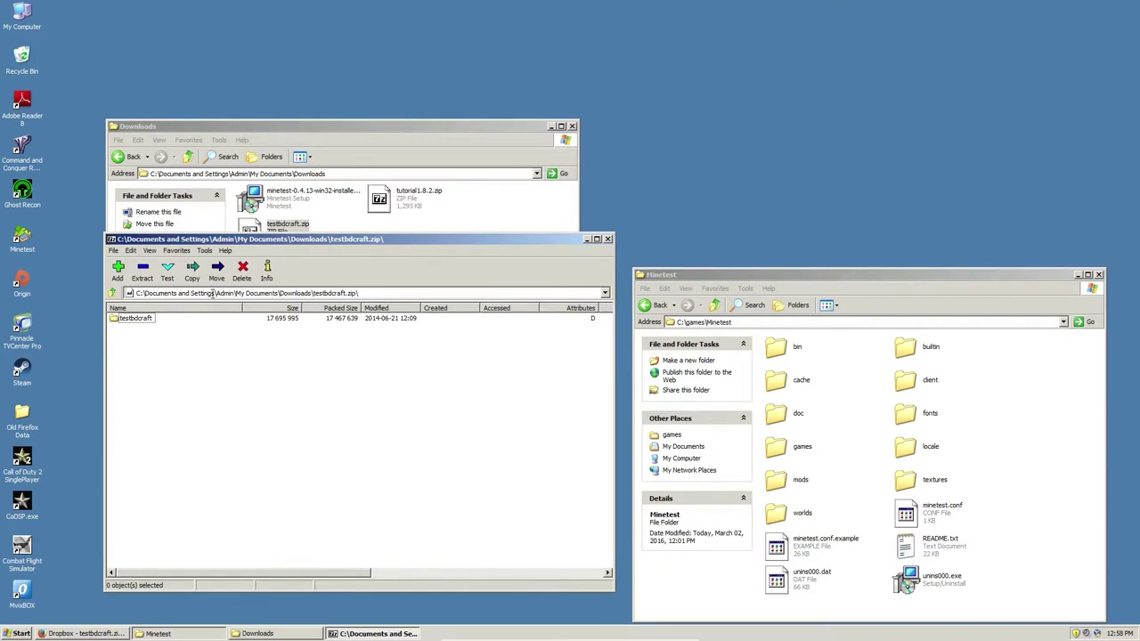
{"action": "double_click", "coordinate": [129, 321]}
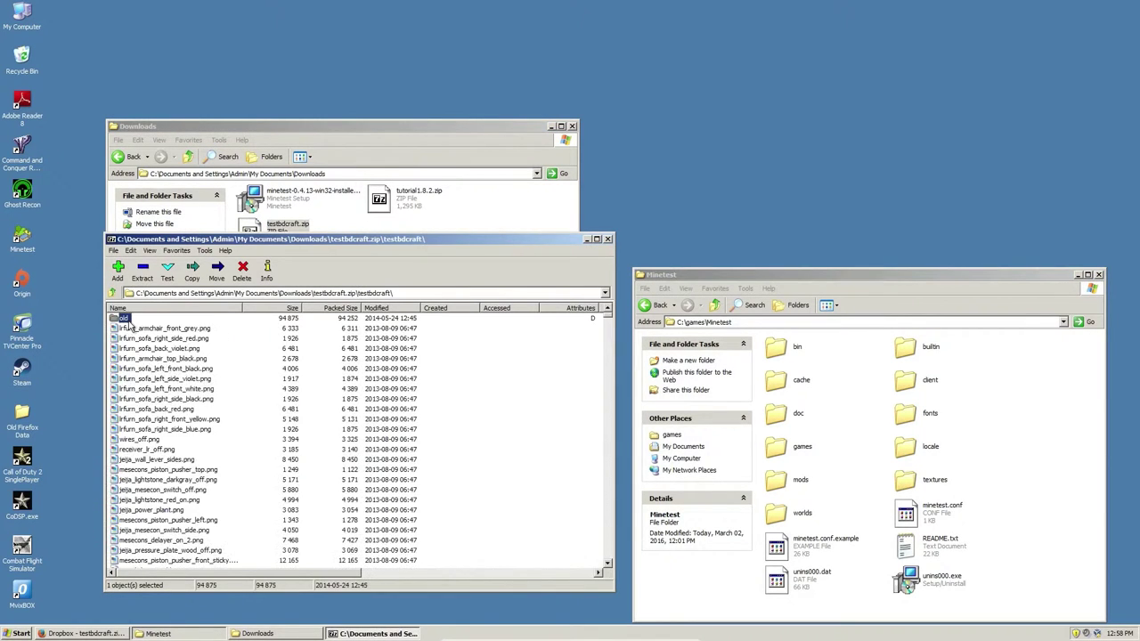
{"action": "scroll", "coordinate": [178, 414], "scroll_direction": "down", "scroll_amount": 10}
{"action": "scroll", "coordinate": [181, 412], "scroll_direction": "up", "scroll_amount": 10}
{"action": "left_click", "coordinate": [114, 292]}
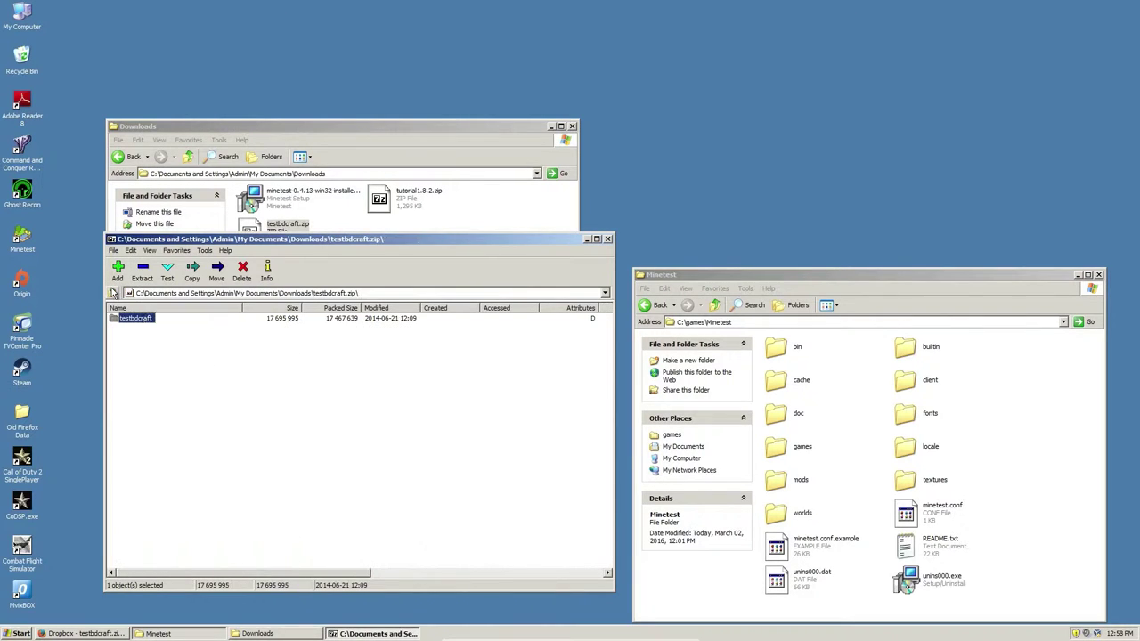
{"action": "left_click", "coordinate": [137, 339]}
{"action": "left_click", "coordinate": [136, 323]}
Open the textures folder inside the Minetest folder and look inside its base subfolder.
{"action": "left_click", "coordinate": [863, 410]}
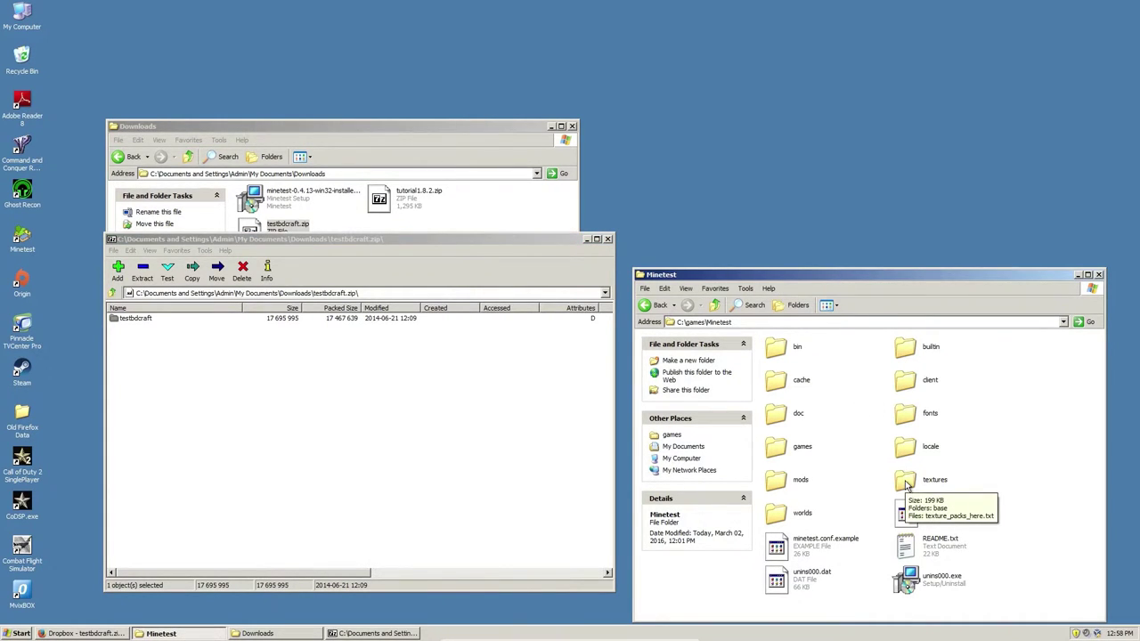
{"action": "double_click", "coordinate": [907, 483]}
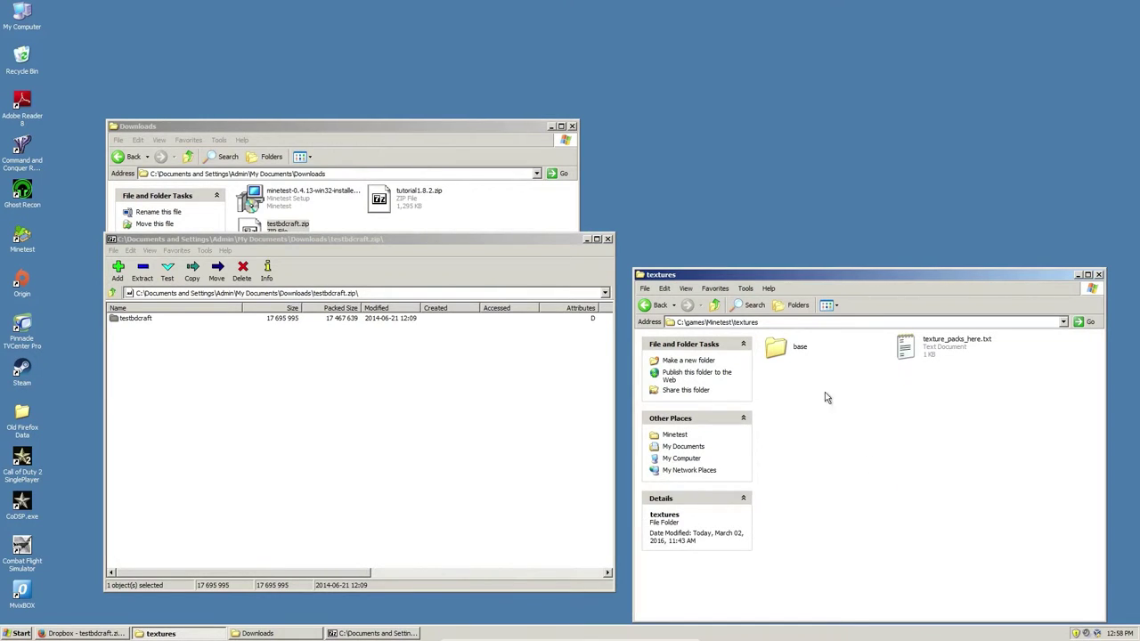
{"action": "double_click", "coordinate": [774, 351]}
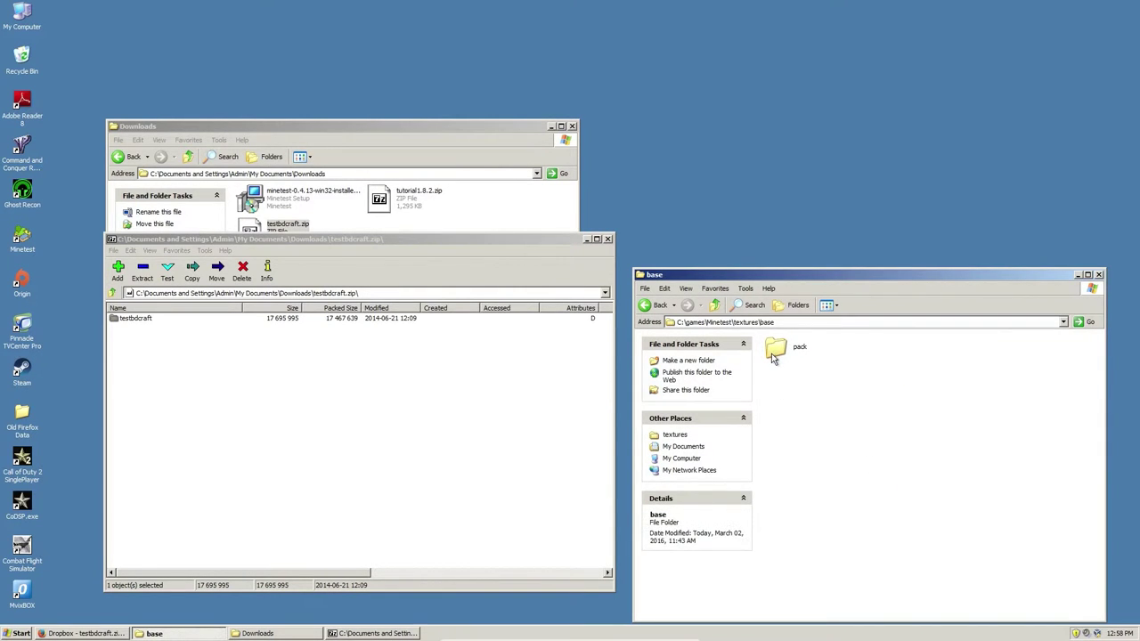
Open the pack folder inside base and look through the game's default texture images.
{"action": "double_click", "coordinate": [774, 352]}
{"action": "scroll", "coordinate": [842, 430], "scroll_direction": "down", "scroll_amount": 5}
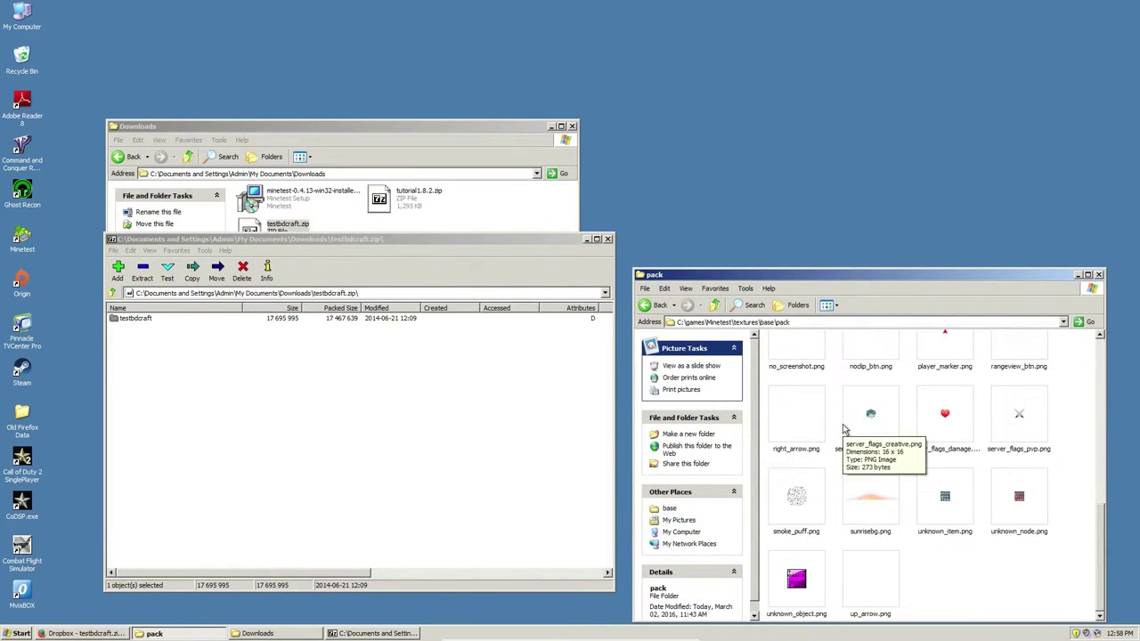
{"action": "scroll", "coordinate": [843, 430], "scroll_direction": "up", "scroll_amount": 5}
{"action": "scroll", "coordinate": [889, 447], "scroll_direction": "down", "scroll_amount": 5}
{"action": "scroll", "coordinate": [889, 447], "scroll_direction": "up", "scroll_amount": 5}
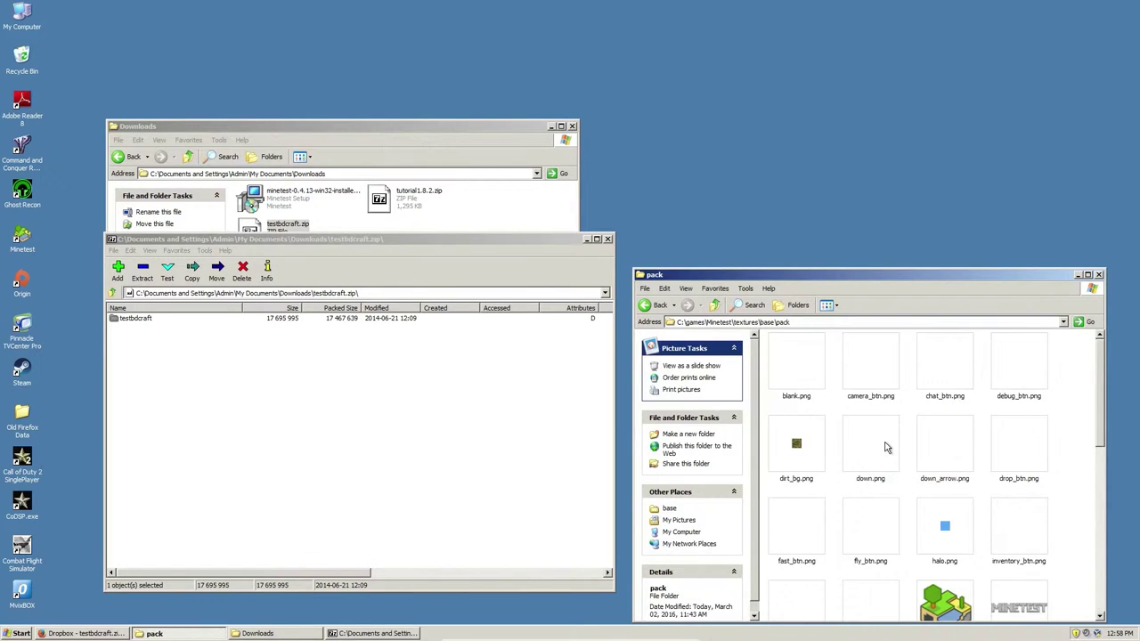
{"action": "scroll", "coordinate": [887, 447], "scroll_direction": "down", "scroll_amount": 5}
{"action": "scroll", "coordinate": [864, 501], "scroll_direction": "up", "scroll_amount": 2}
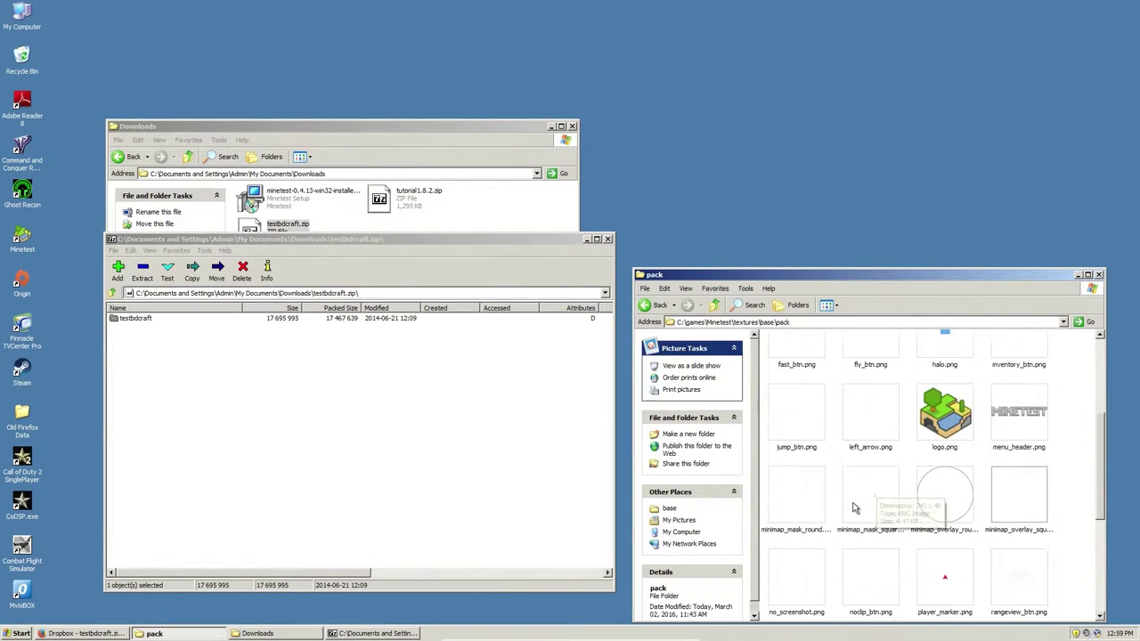
{"action": "scroll", "coordinate": [989, 448], "scroll_direction": "up", "scroll_amount": 2}
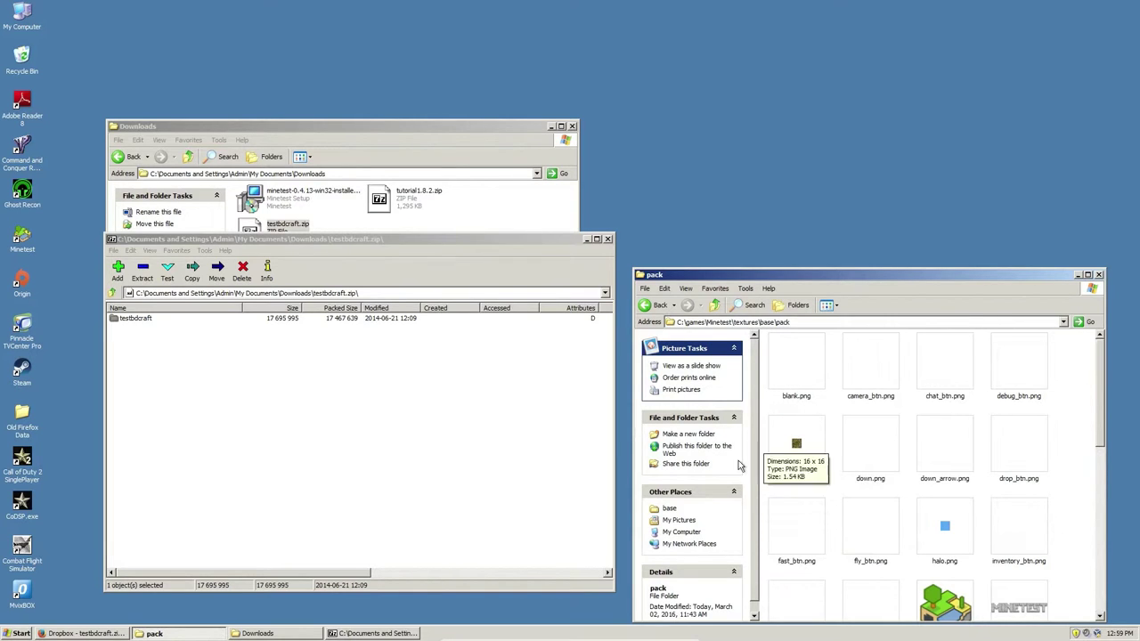
{"action": "scroll", "coordinate": [804, 554], "scroll_direction": "down", "scroll_amount": 5}
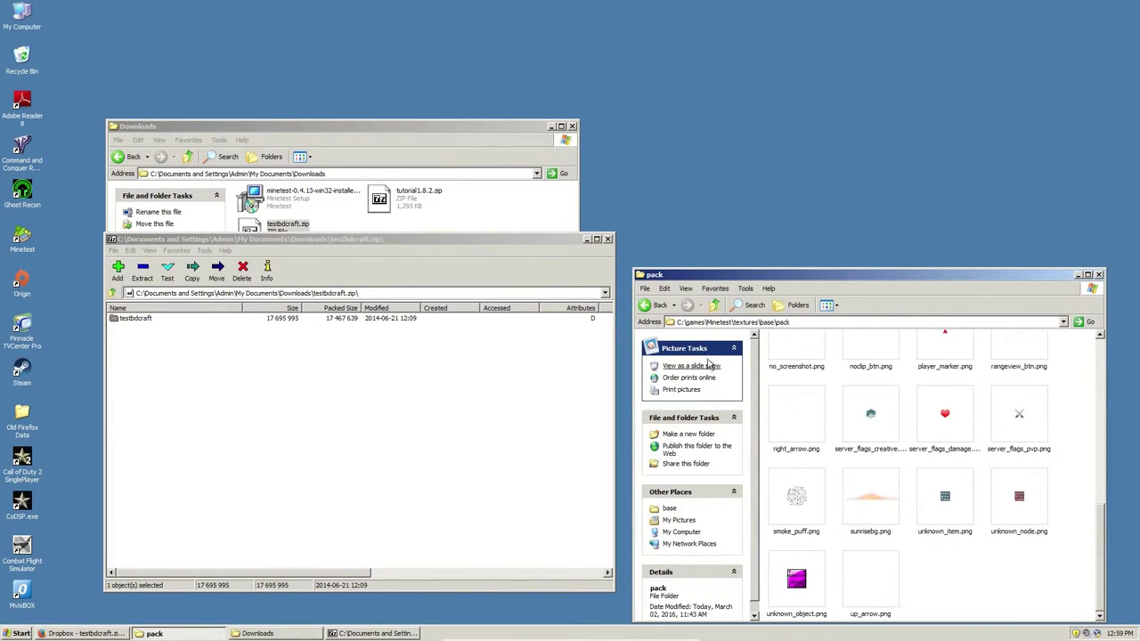
Return to the Minetest textures folder and read texture_packs_here.txt, closing it when done.
{"action": "left_click", "coordinate": [715, 305]}
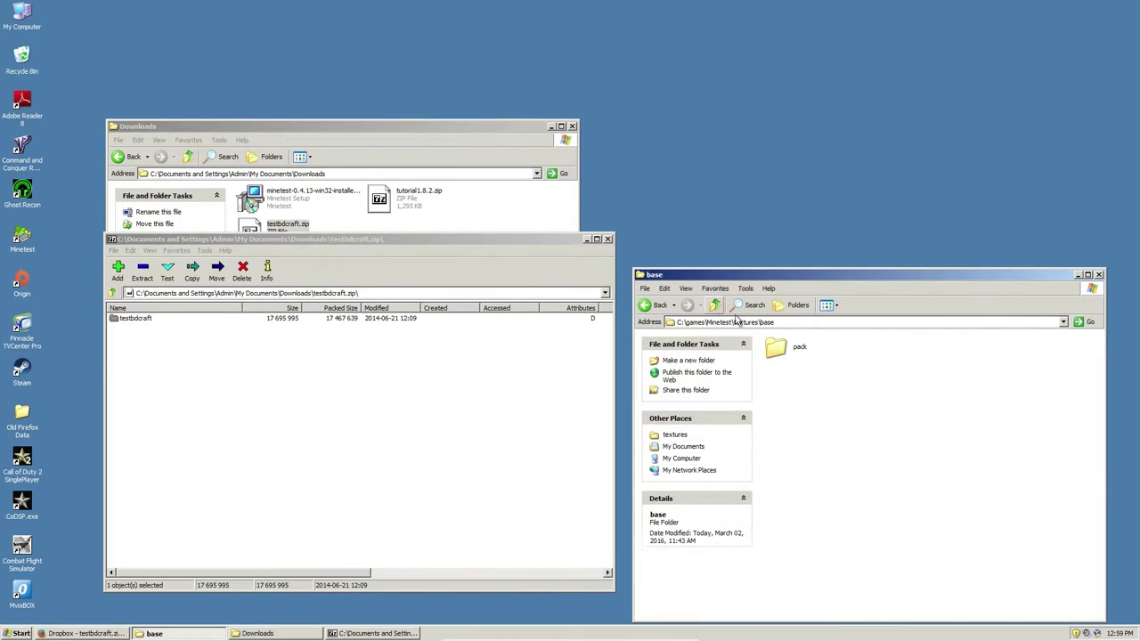
{"action": "left_click", "coordinate": [714, 305]}
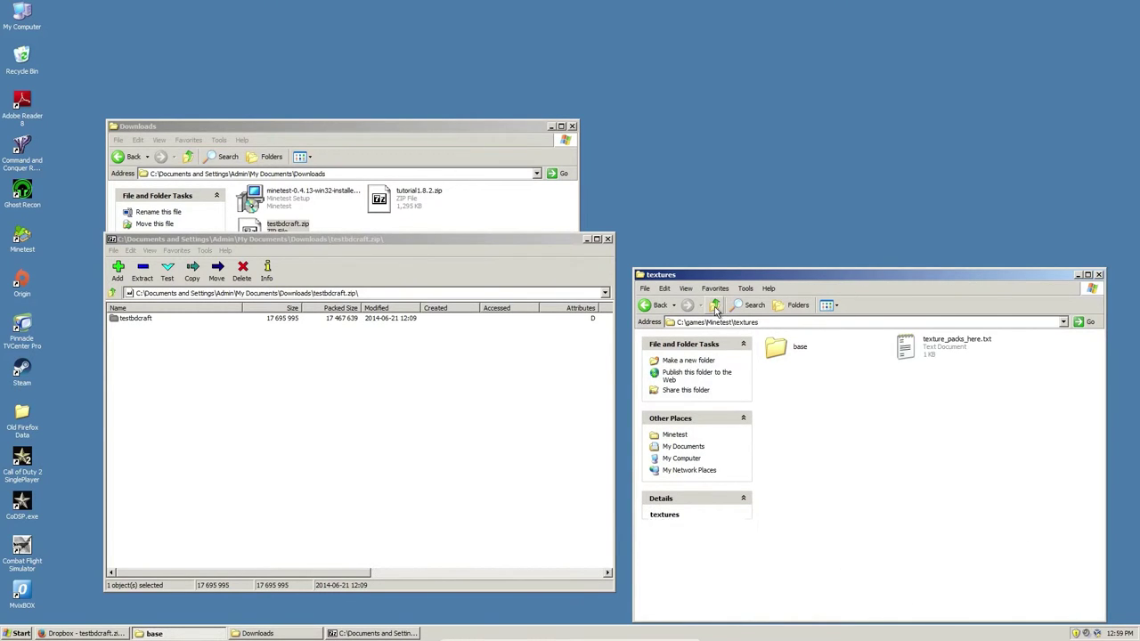
{"action": "double_click", "coordinate": [931, 353]}
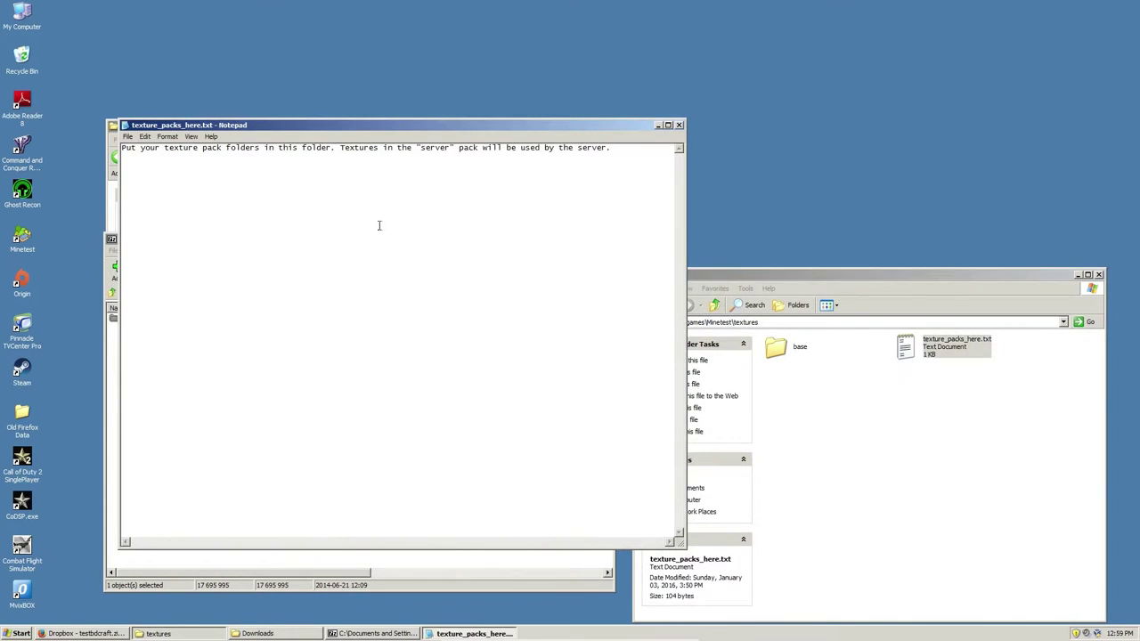
{"action": "left_click", "coordinate": [678, 126]}
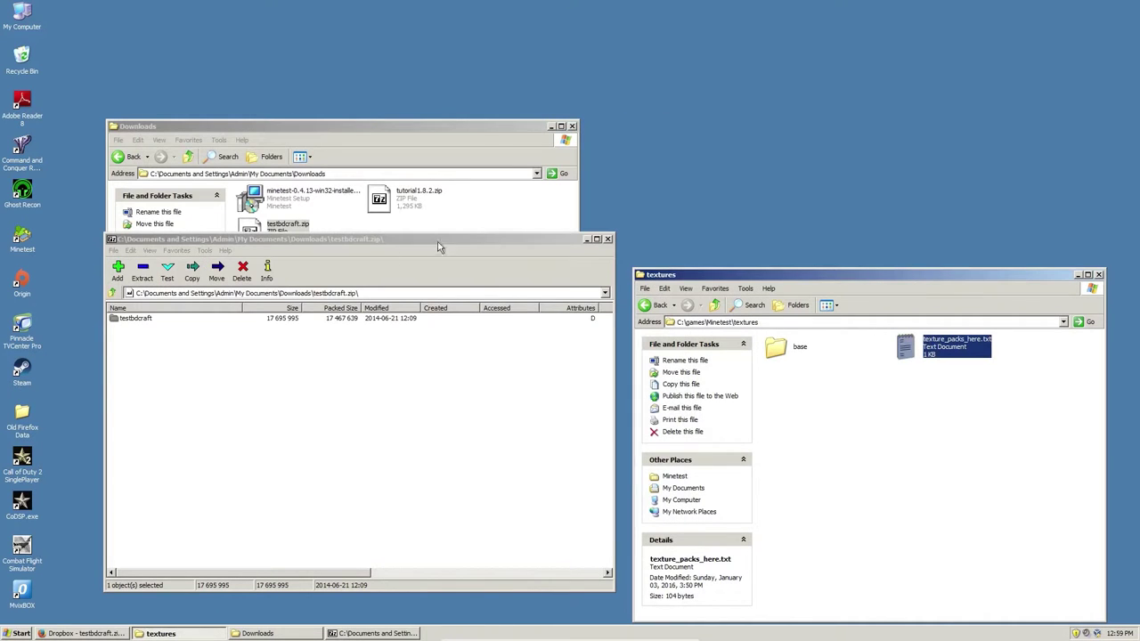
Copy the testbdcraft folder from the open archive into C:\games\Minetest\textures.
{"action": "left_click_drag", "start_coordinate": [136, 319], "coordinate": [825, 422]}
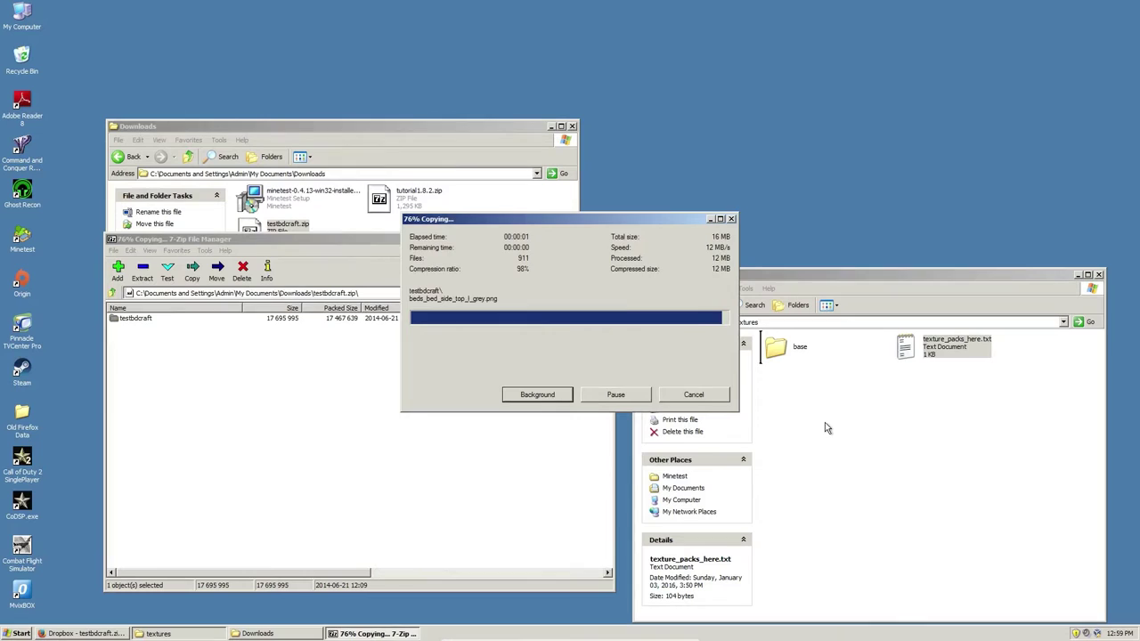
{"action": "left_click", "coordinate": [889, 514]}
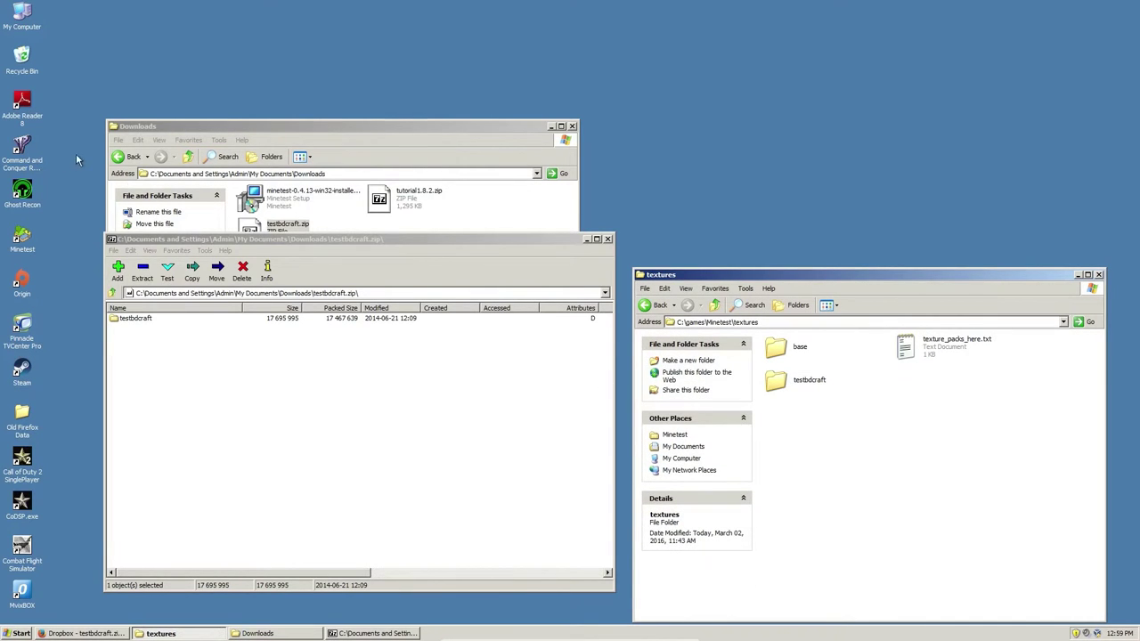
Launch Minetest in a maximized window and start playing Tutorial World from the Tutorial game.
{"action": "left_click", "coordinate": [19, 249]}
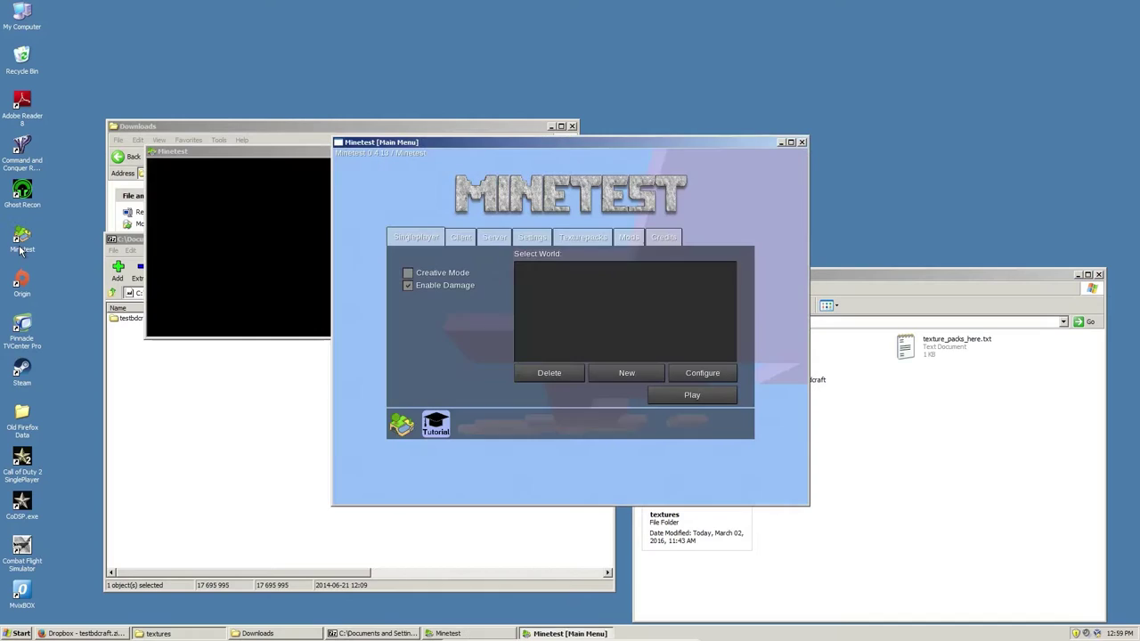
{"action": "left_click", "coordinate": [791, 144]}
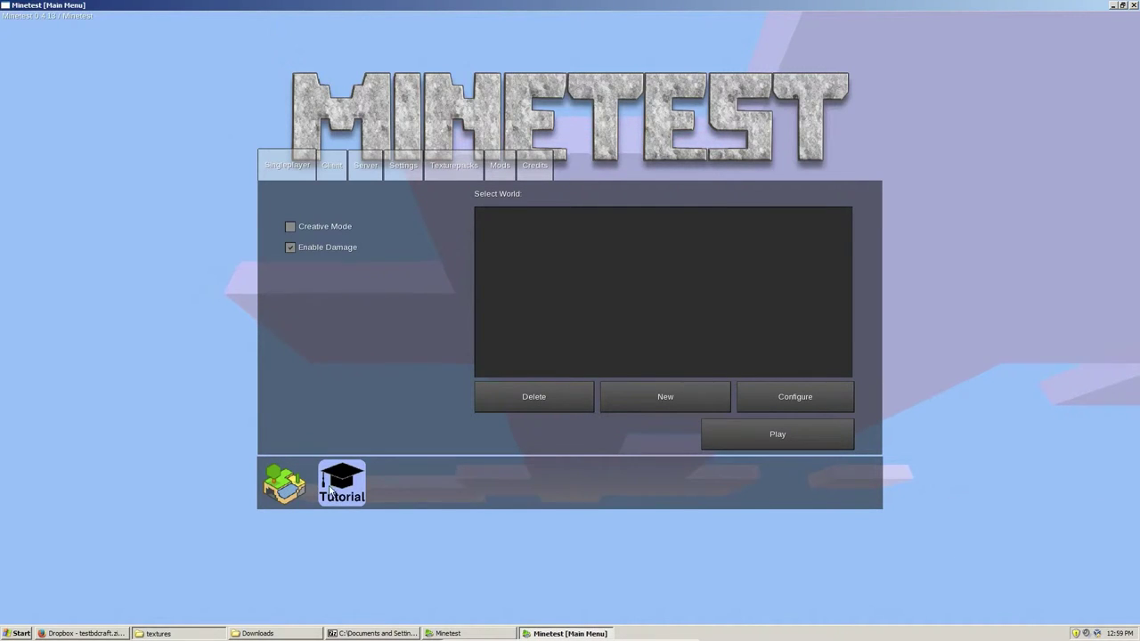
{"action": "left_click", "coordinate": [342, 484]}
{"action": "left_click", "coordinate": [511, 236]}
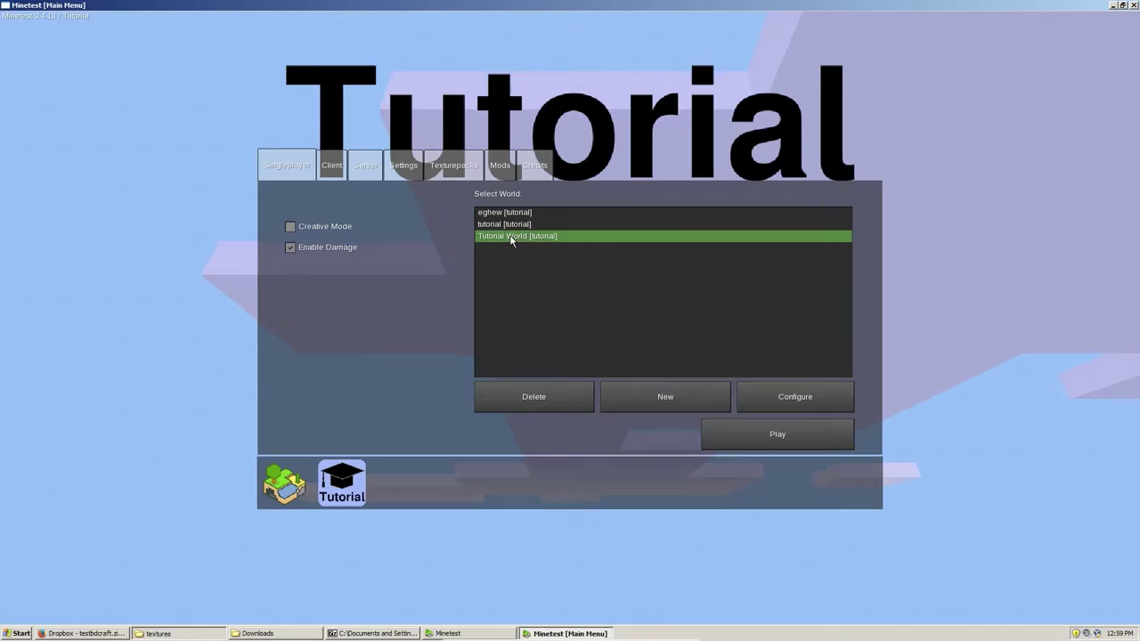
{"action": "left_click", "coordinate": [771, 434]}
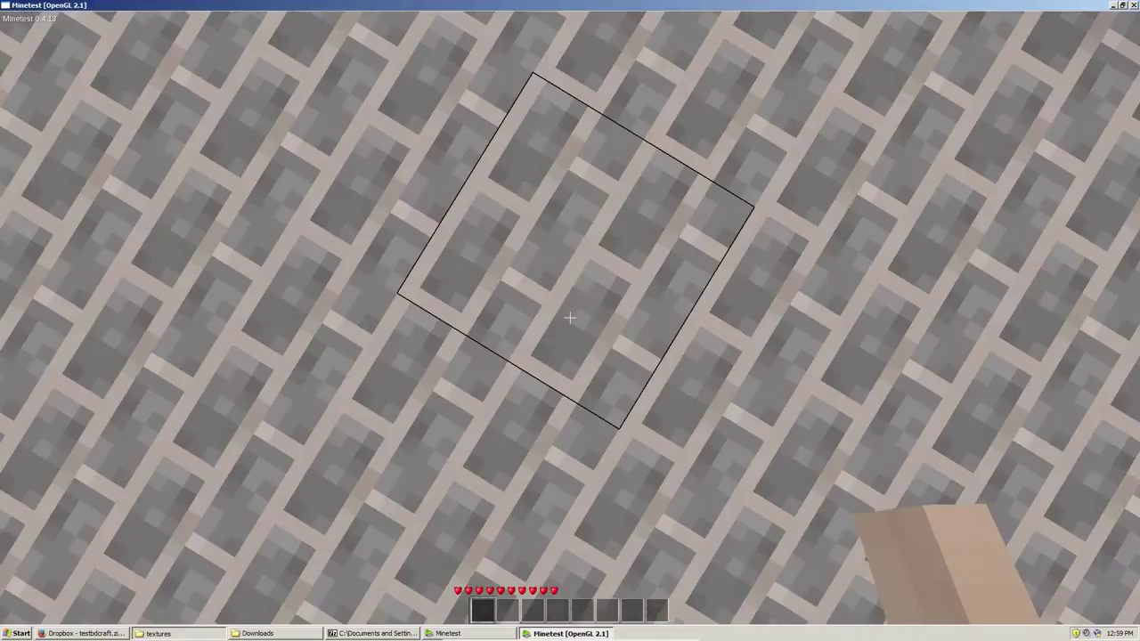
Leave the tutorial world for the main menu and switch to the Minetest game's world list.
{"action": "key", "text": "Escape"}
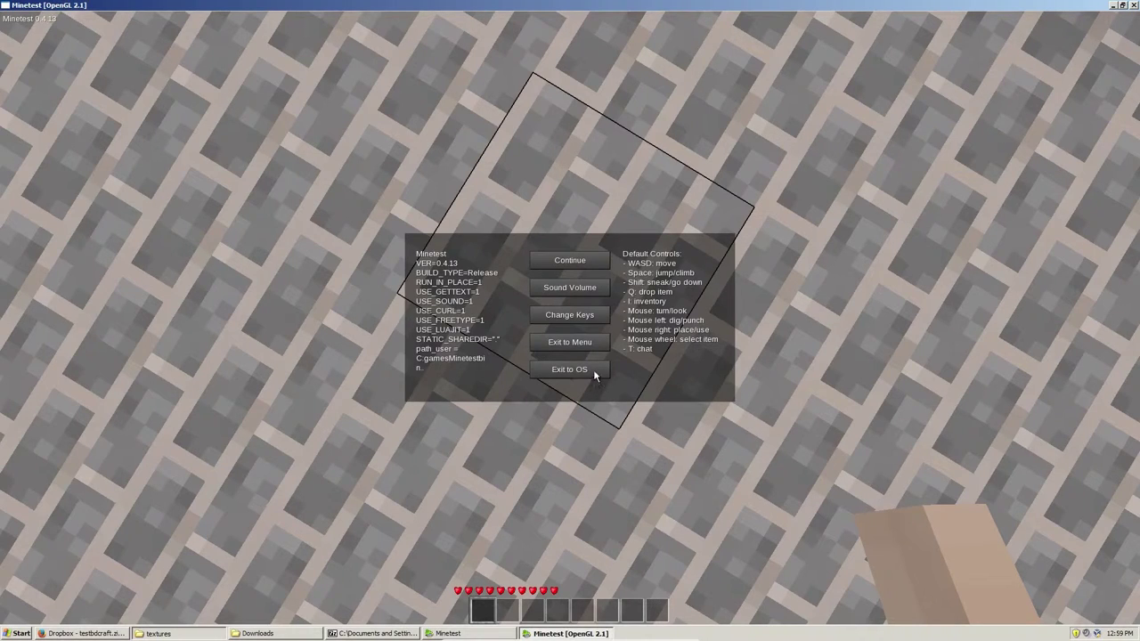
{"action": "left_click", "coordinate": [576, 342]}
{"action": "left_click", "coordinate": [285, 486]}
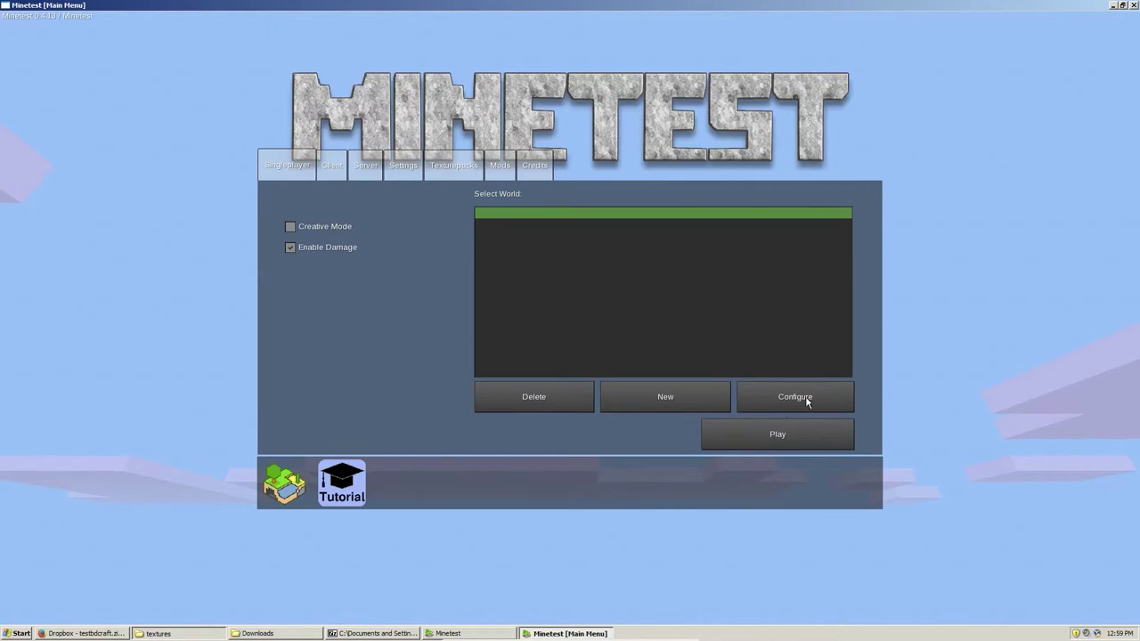
{"action": "left_click", "coordinate": [770, 448]}
{"action": "left_click", "coordinate": [573, 419]}
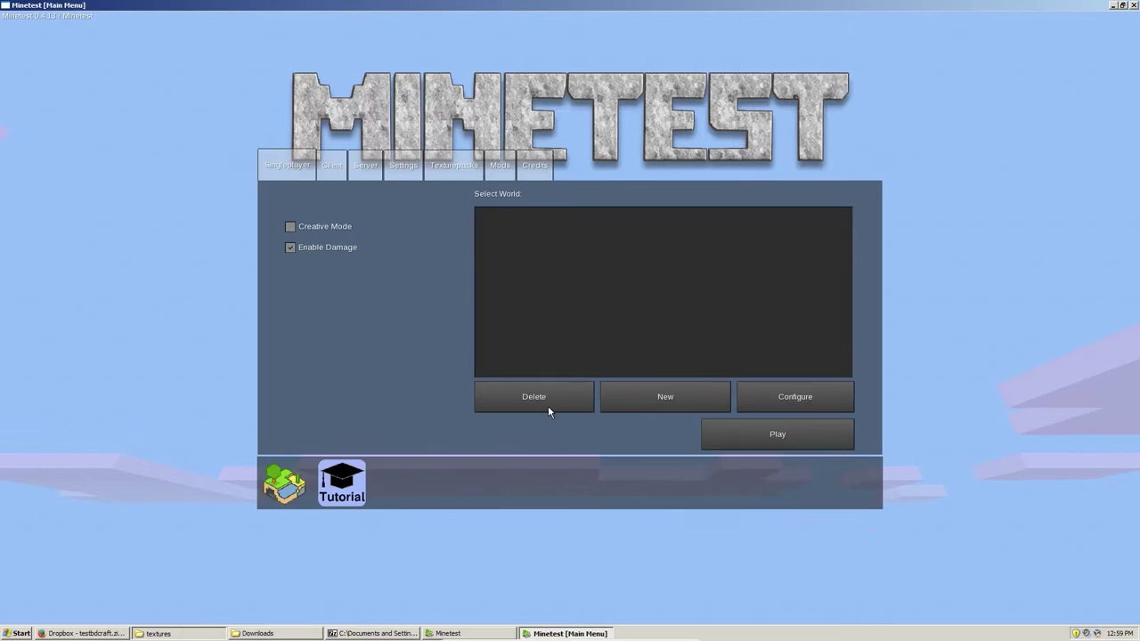
Create a world named hdfhsdf with an arbitrary seed, the v6 mapgen and the Minetest game, and start playing it.
{"action": "left_click", "coordinate": [654, 401]}
{"action": "type", "text": "hdfhsdf"}
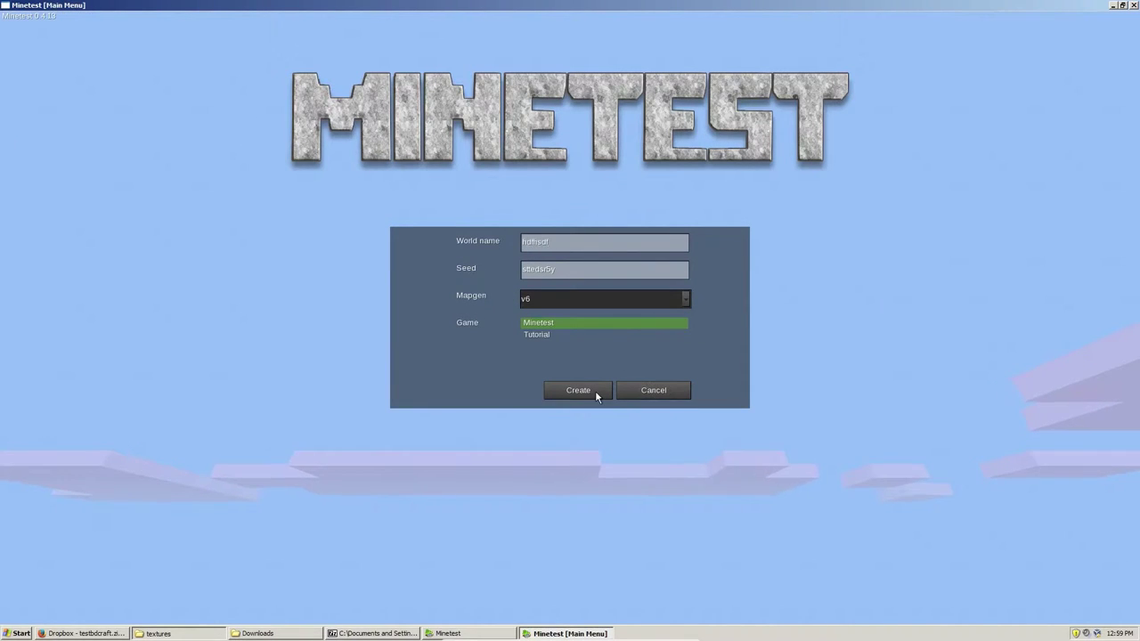
{"action": "left_click", "coordinate": [596, 390]}
{"action": "left_click", "coordinate": [773, 439]}
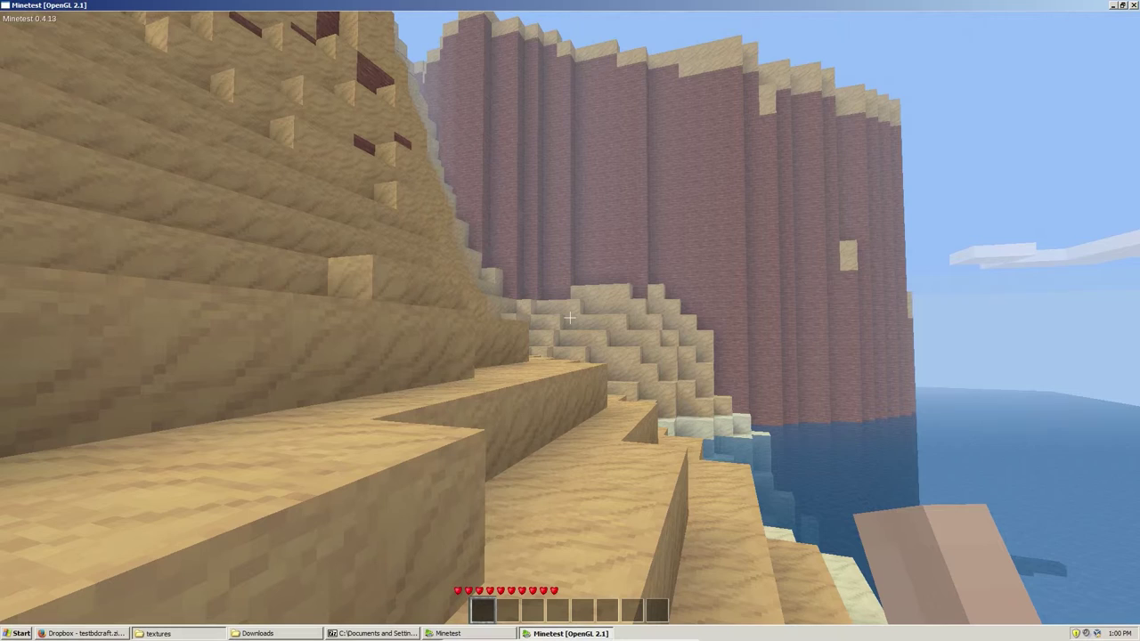
Exit the world to the main menu and select testbdcraft as the texture pack.
{"action": "key", "text": "Escape"}
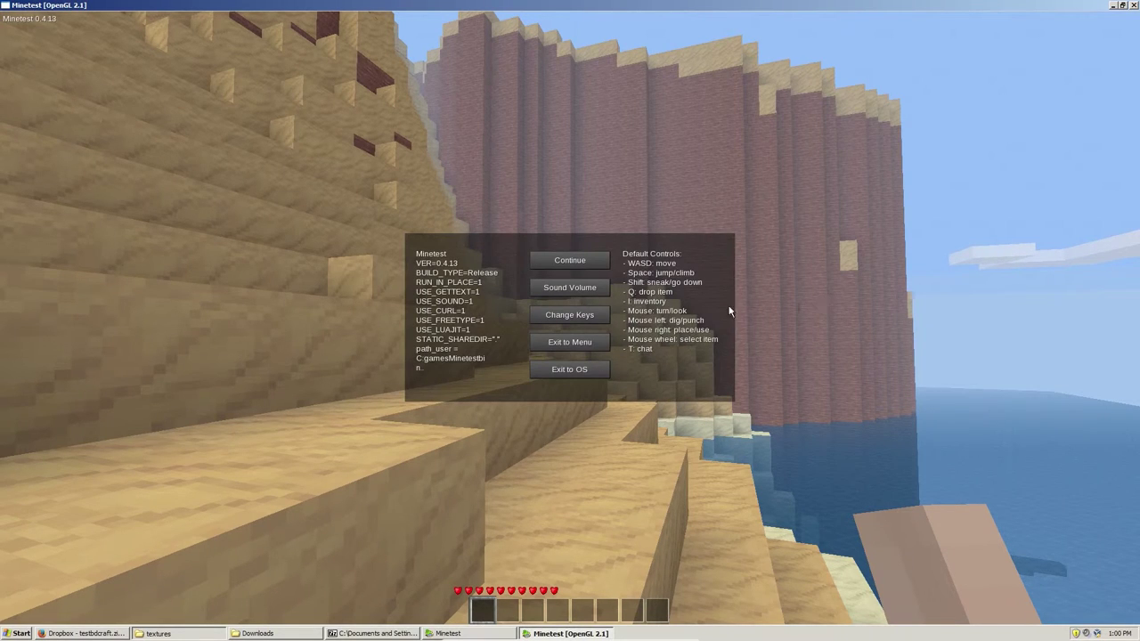
{"action": "left_click", "coordinate": [564, 342]}
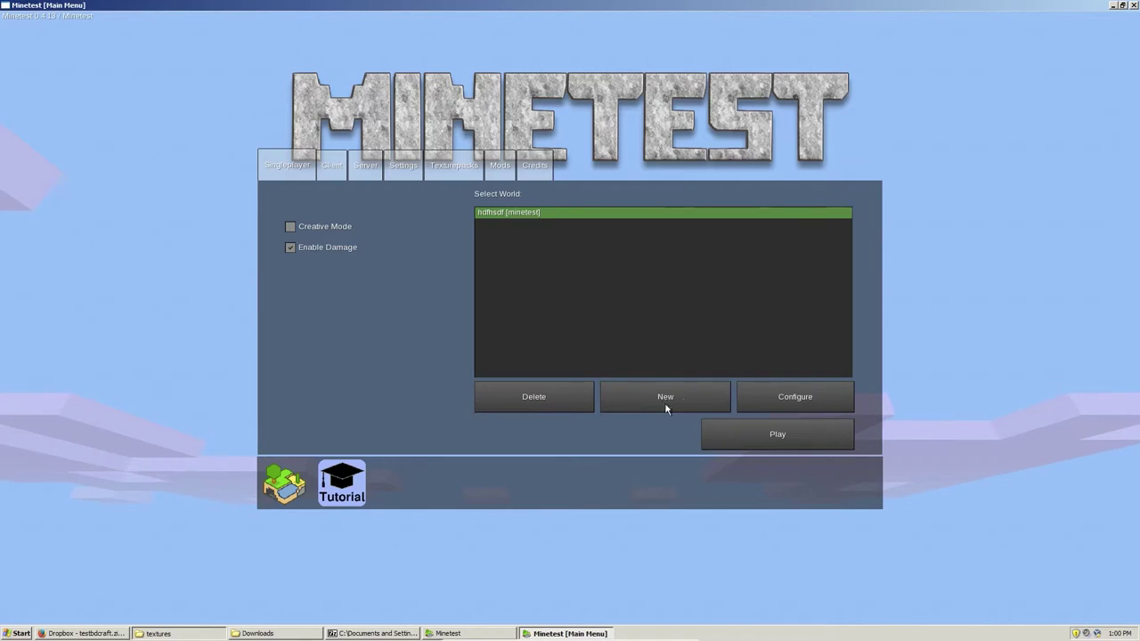
{"action": "left_click", "coordinate": [456, 168]}
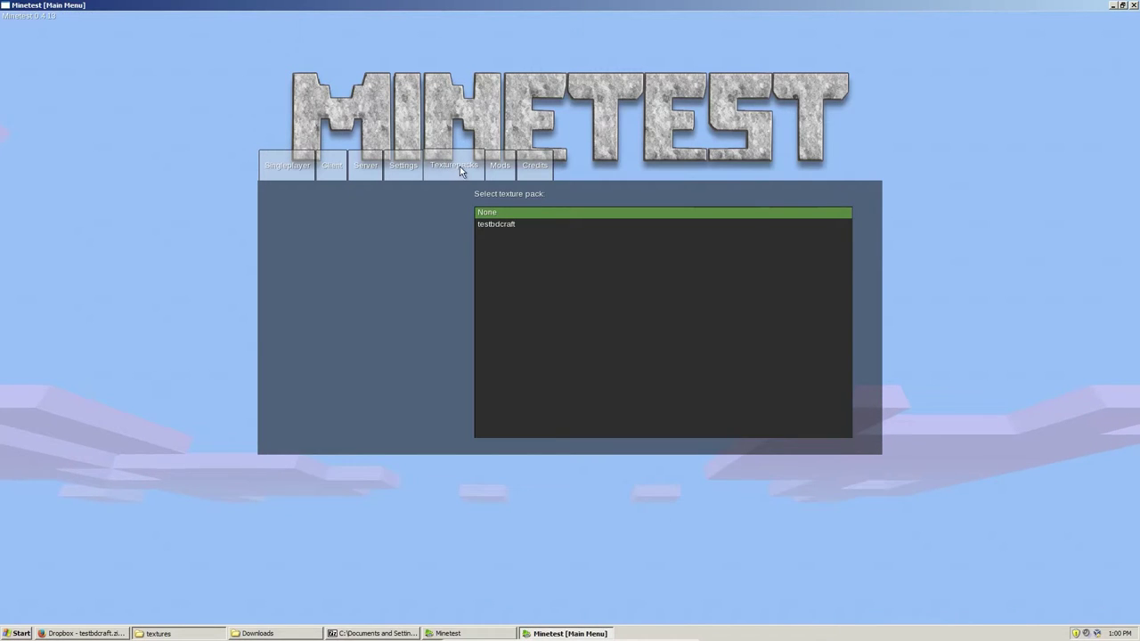
{"action": "left_click", "coordinate": [495, 224]}
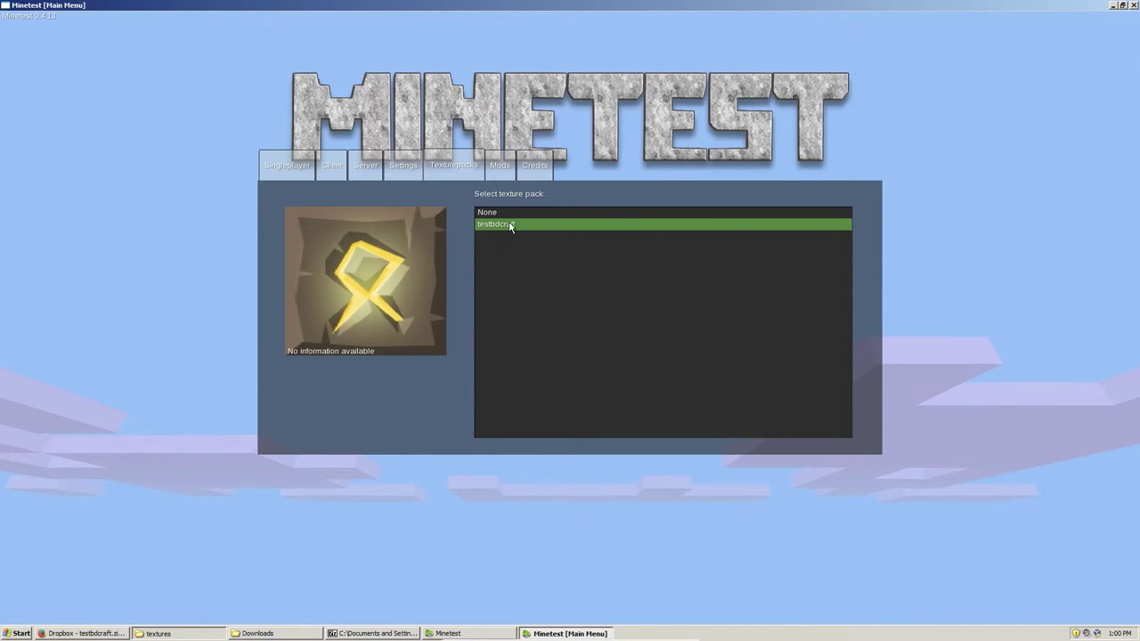
Play the hdfhsdf world again and walk along the sand slope to the cliff to examine the block textures.
{"action": "left_click", "coordinate": [303, 167]}
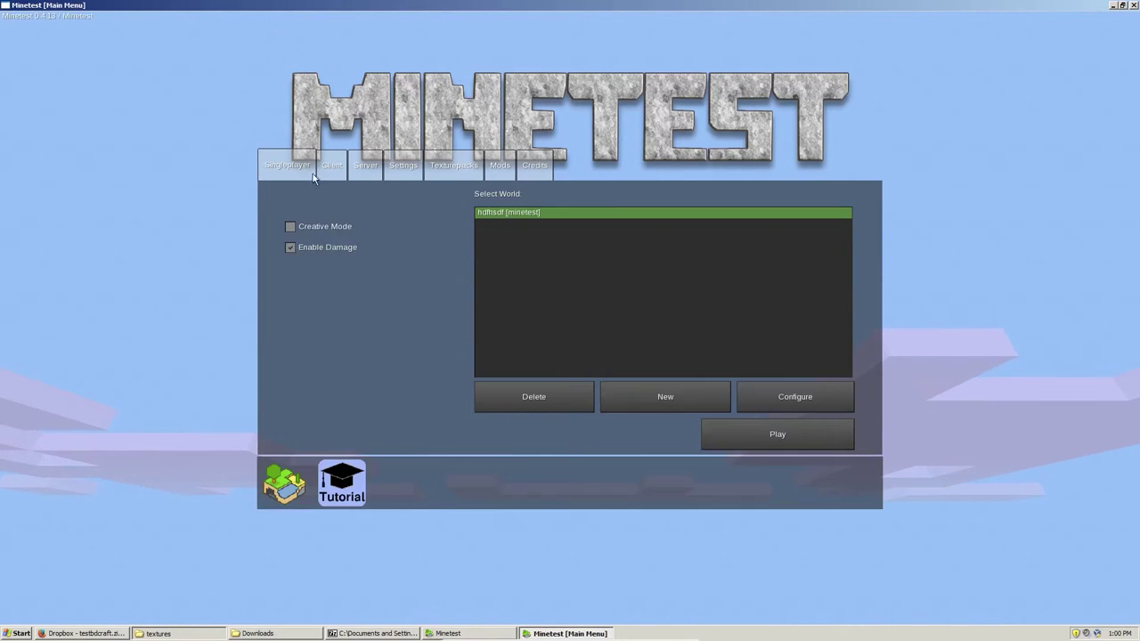
{"action": "left_click", "coordinate": [732, 426]}
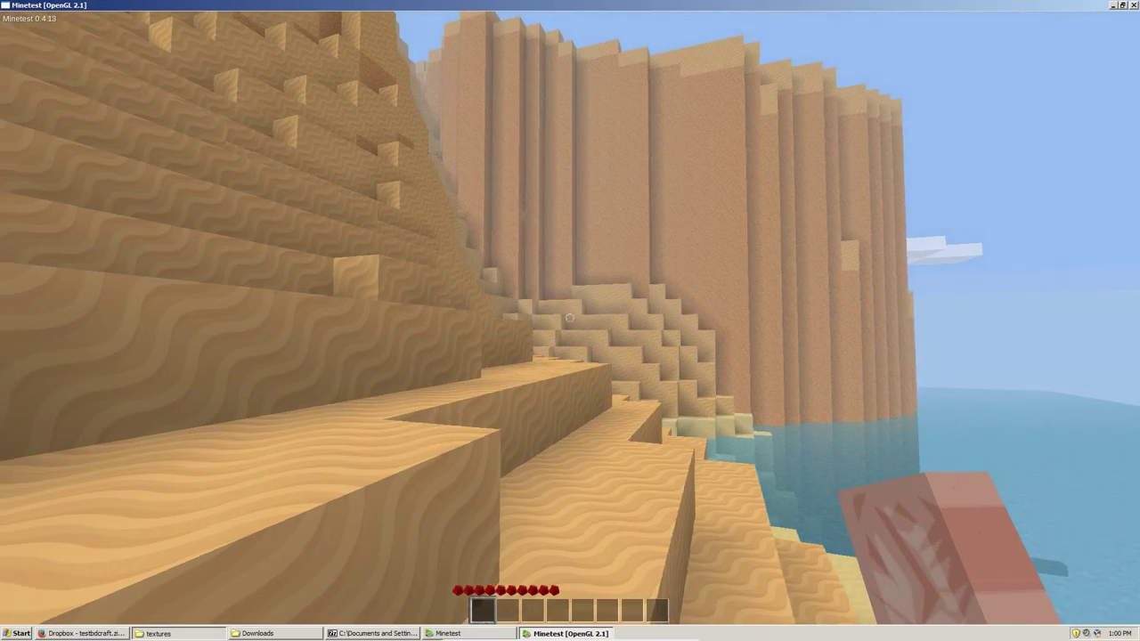
{"action": "key", "text": "w"}
{"action": "key", "text": "a"}
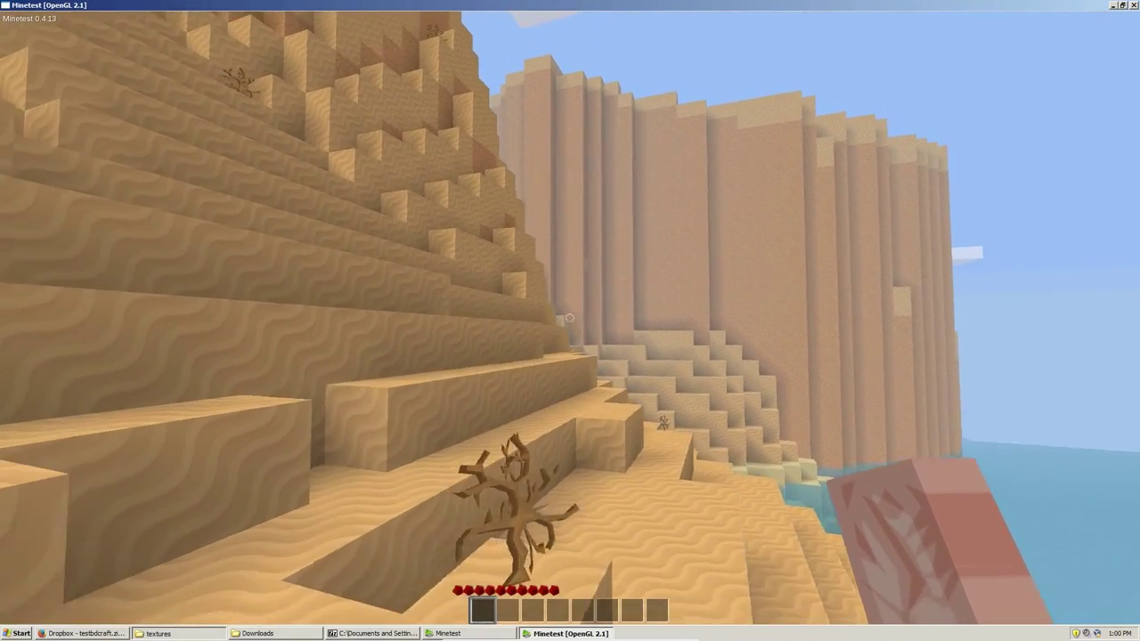
{"action": "key", "text": "a"}
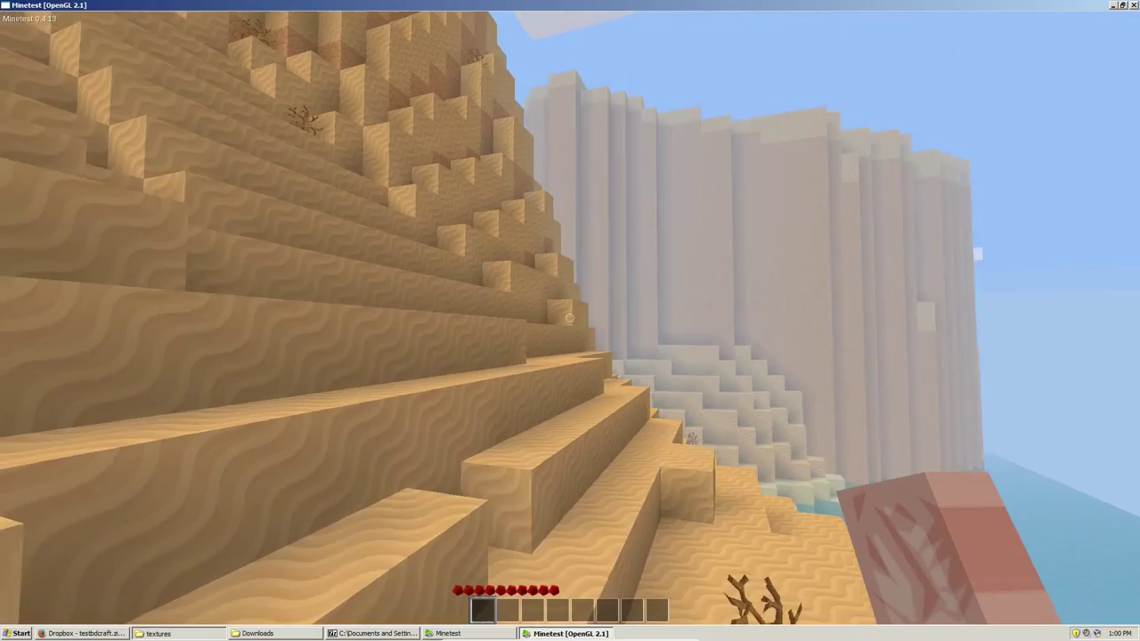
{"action": "key", "text": "d"}
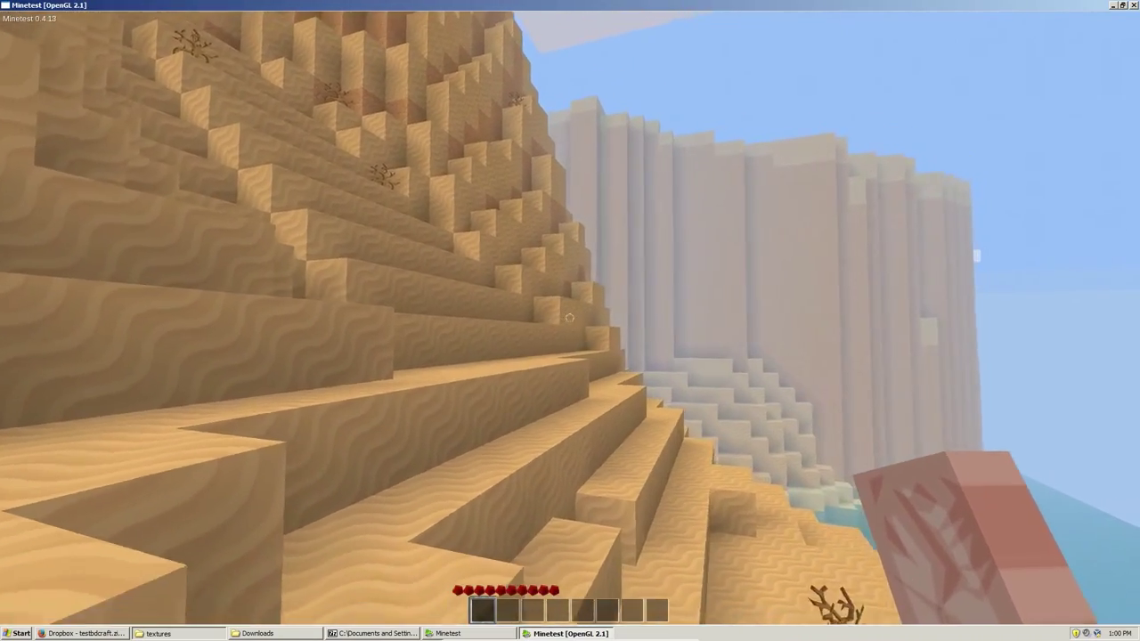
{"action": "key", "text": "w"}
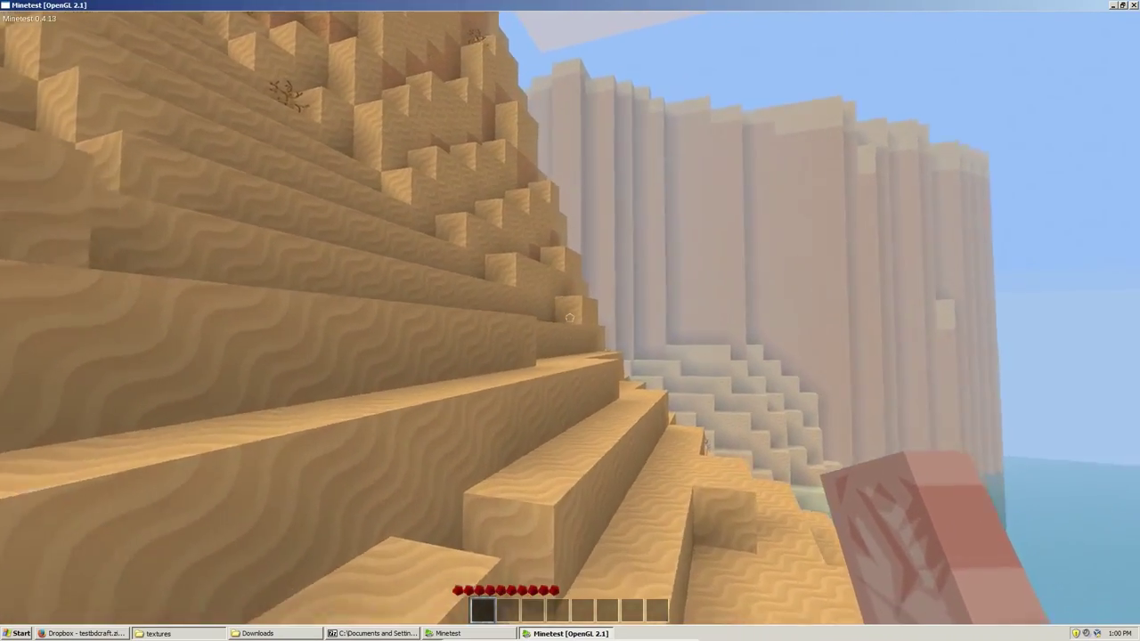
{"action": "key", "text": "w"}
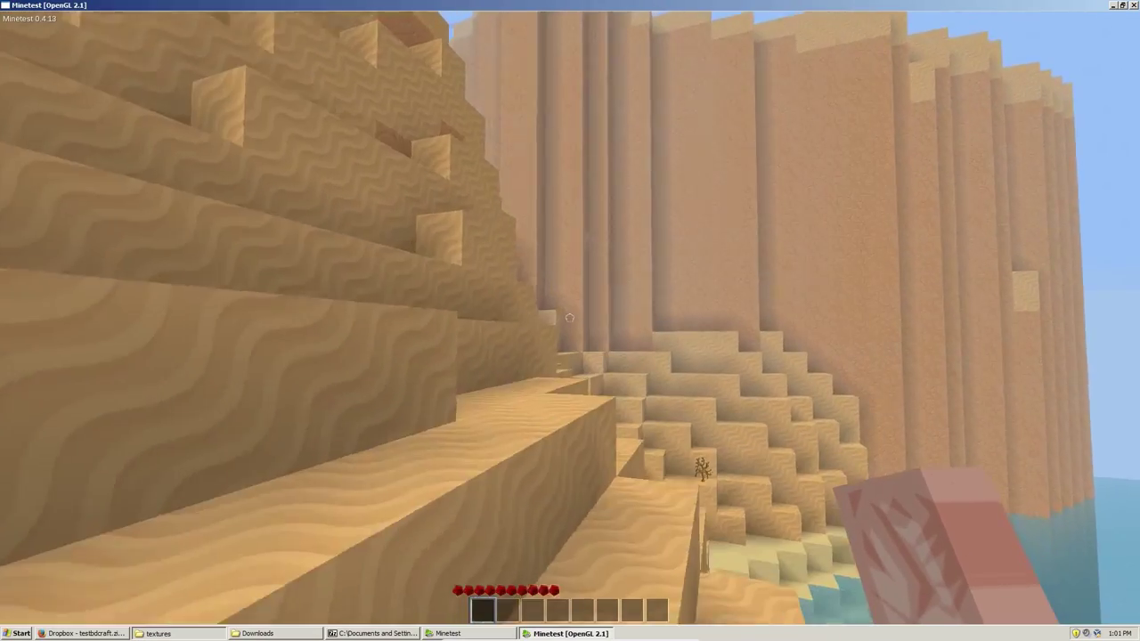
{"action": "key", "text": "w"}
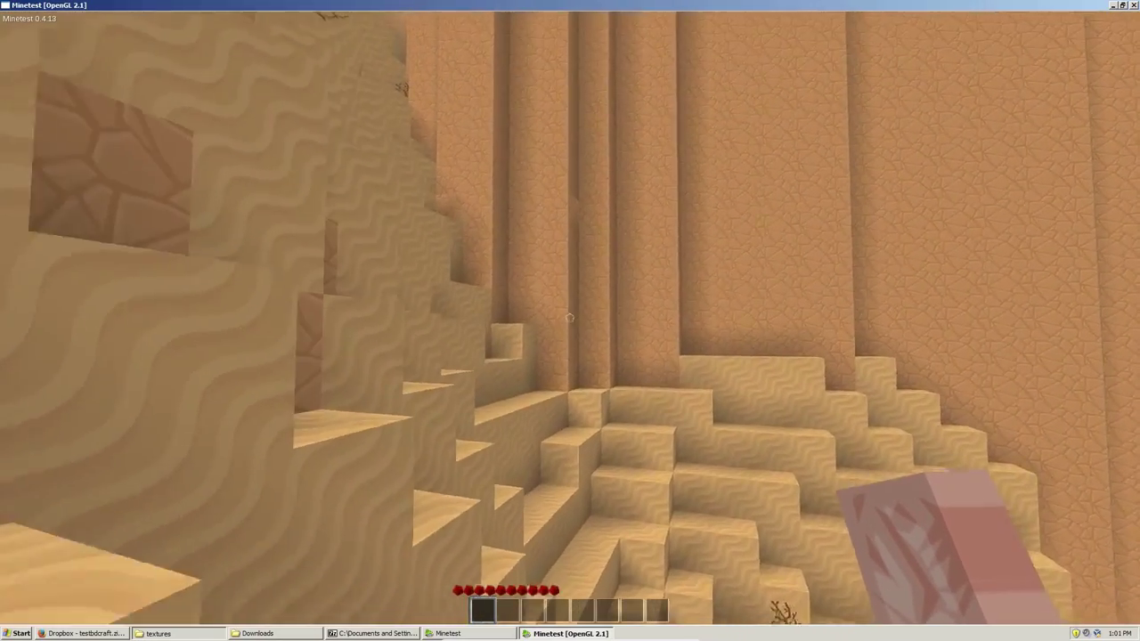
{"action": "key", "text": "w"}
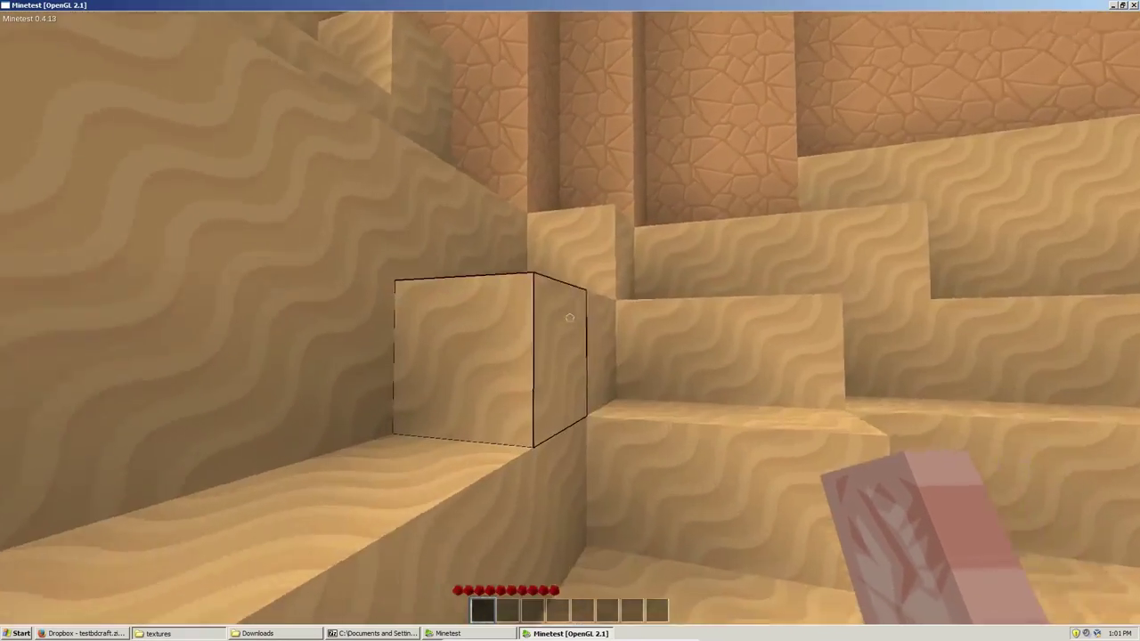
{"action": "key", "text": "w"}
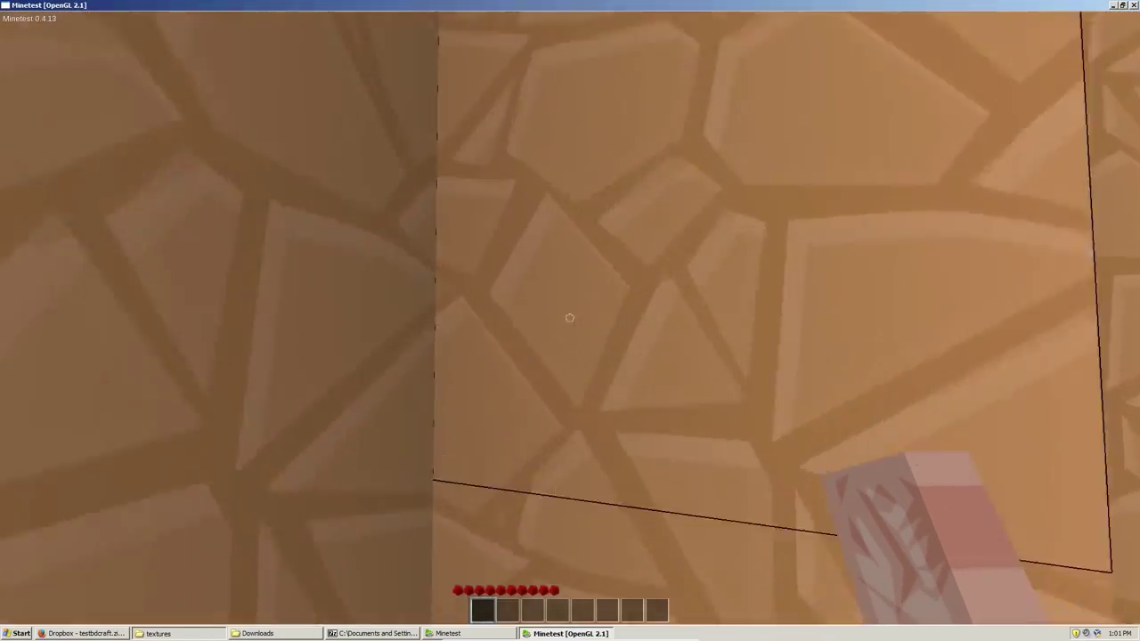
{"action": "key", "text": "w"}
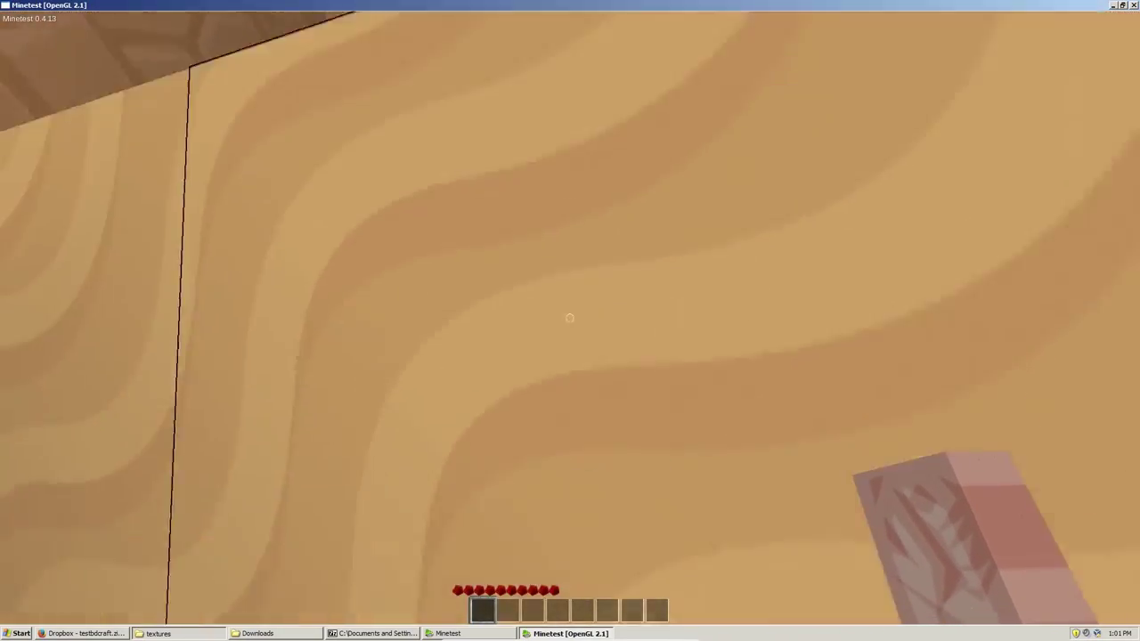
Back away from the sand cliff along the shoreline to examine the sand, water and dry shrub textures of the pack.
{"action": "key", "text": "s"}
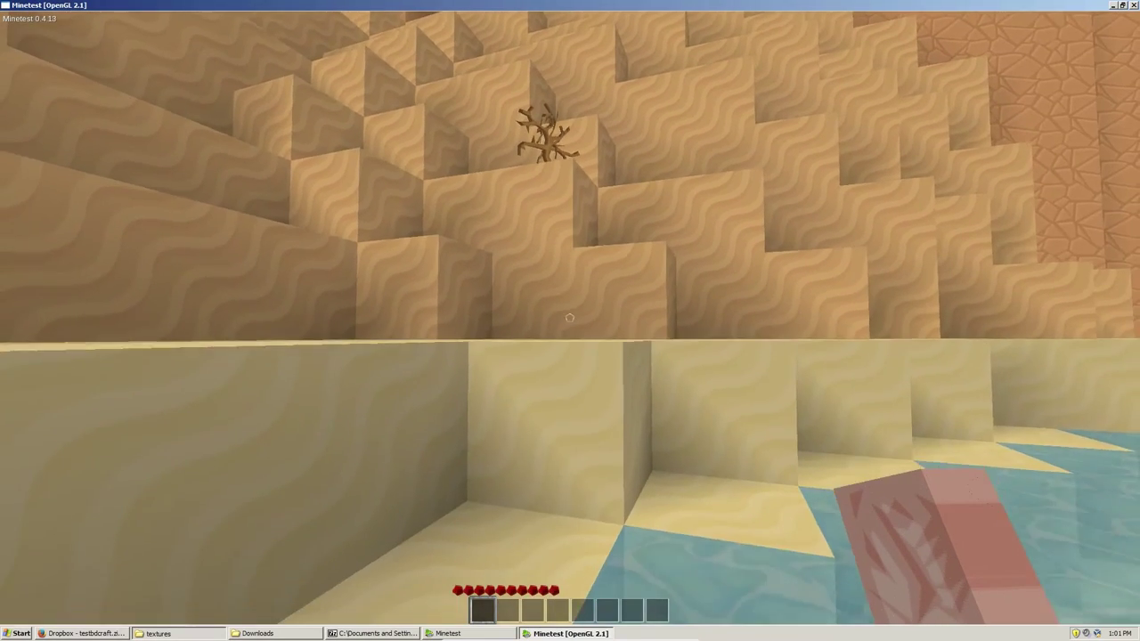
{"action": "mouse_move", "coordinate": [570, 321]}
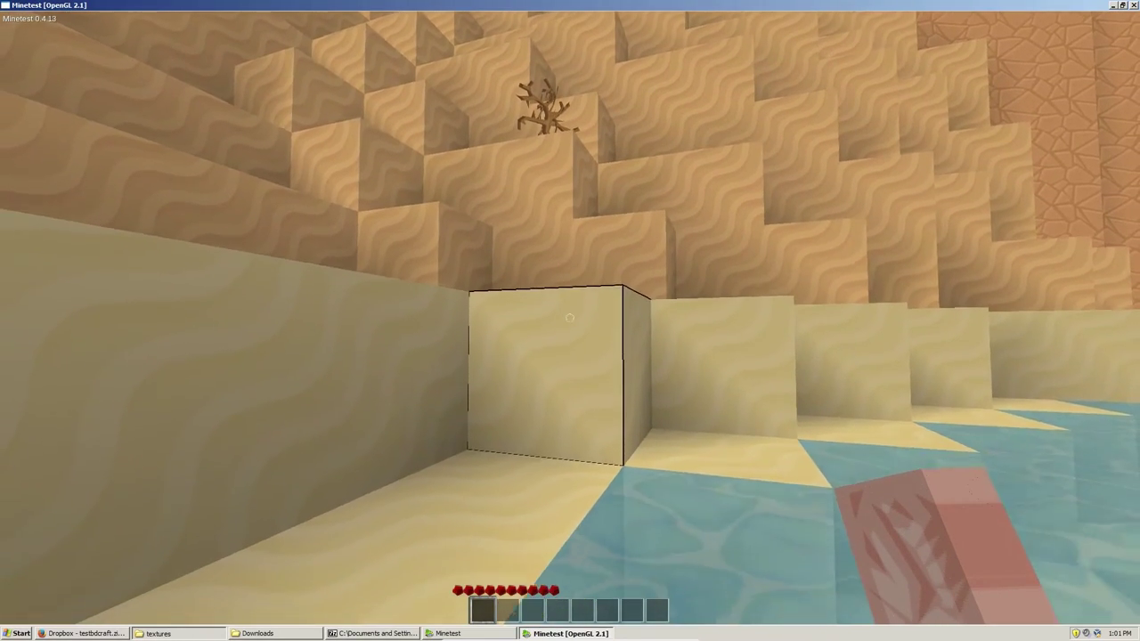
{"action": "key", "text": "s"}
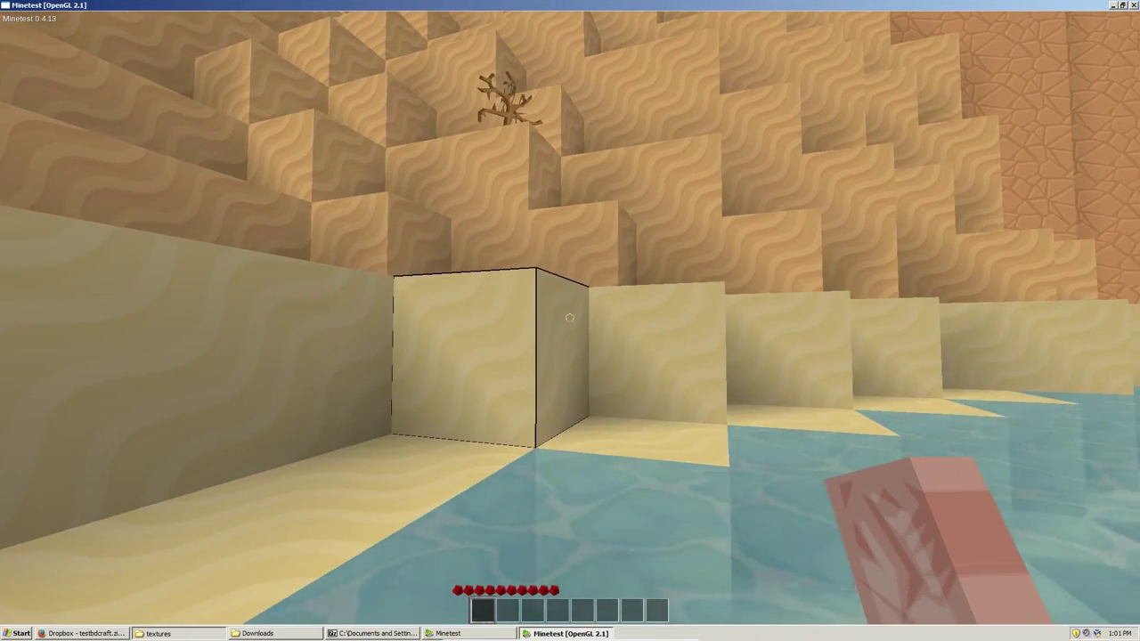
{"action": "key", "text": "s"}
{"action": "key", "text": "w"}
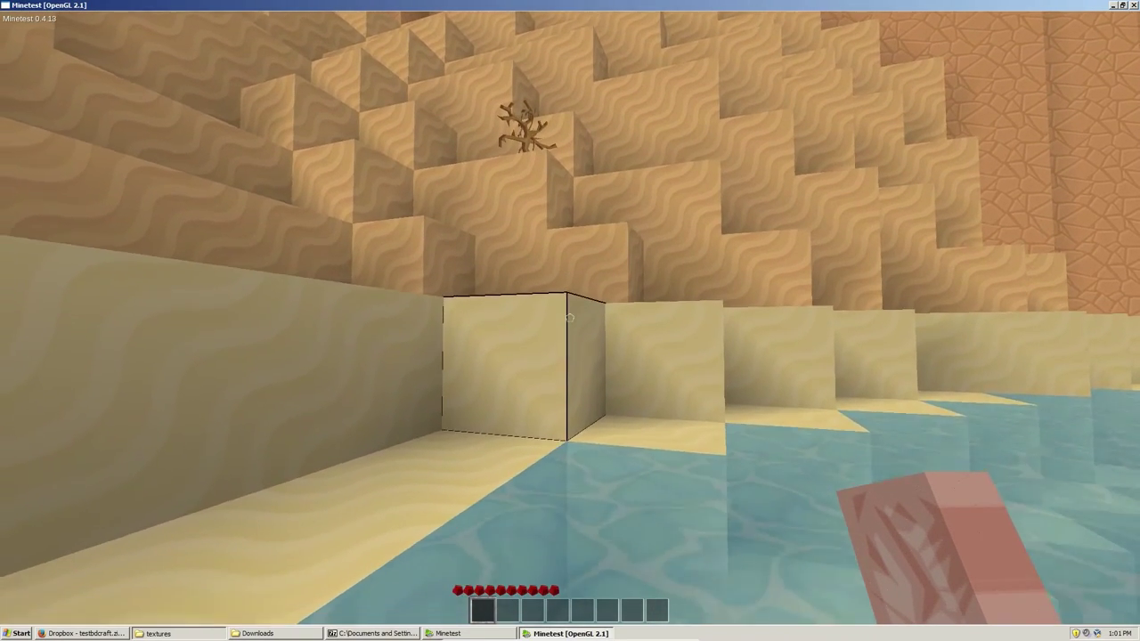
Exit the world to the main menu and minimize the game to return to the testbdcraft.zip archive and the textures folder.
{"action": "key", "text": "Escape"}
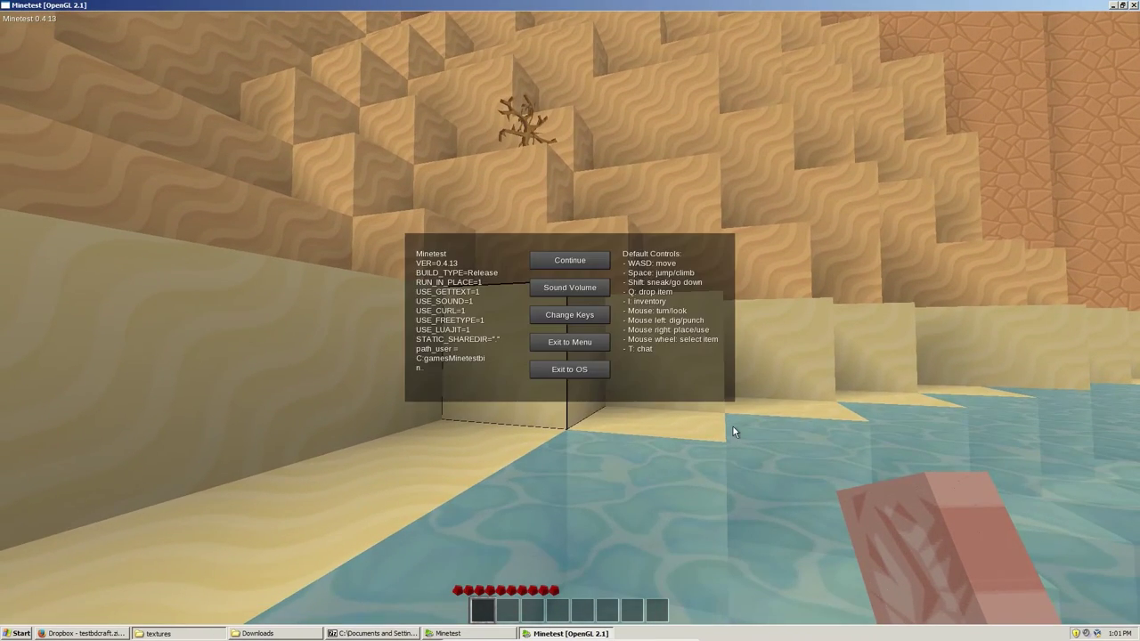
{"action": "left_click", "coordinate": [545, 355]}
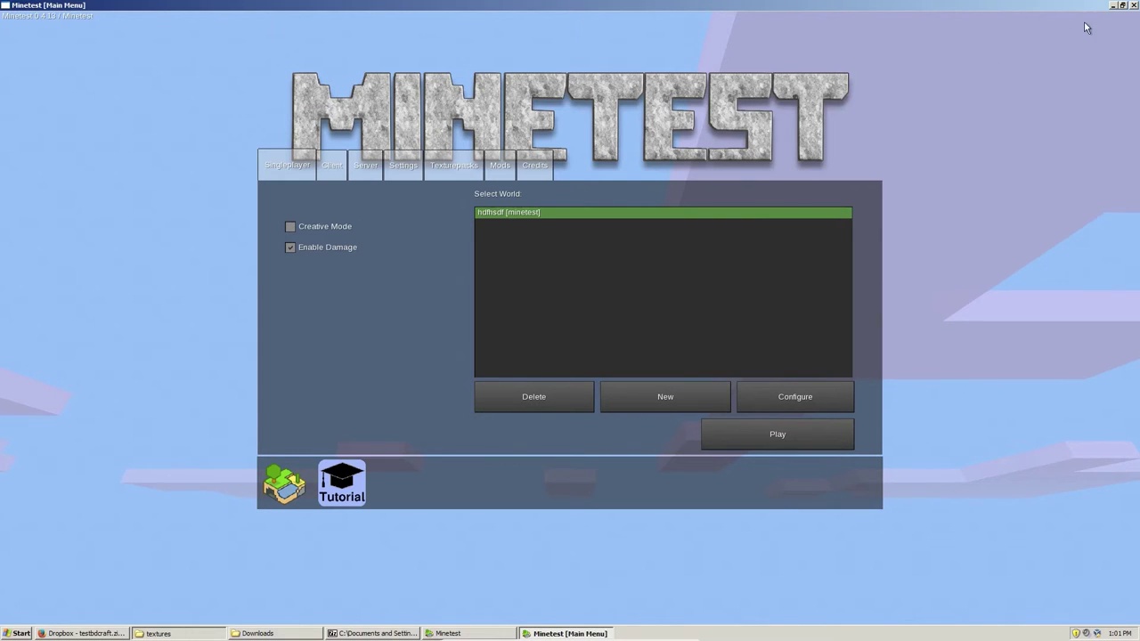
{"action": "left_click", "coordinate": [1114, 5]}
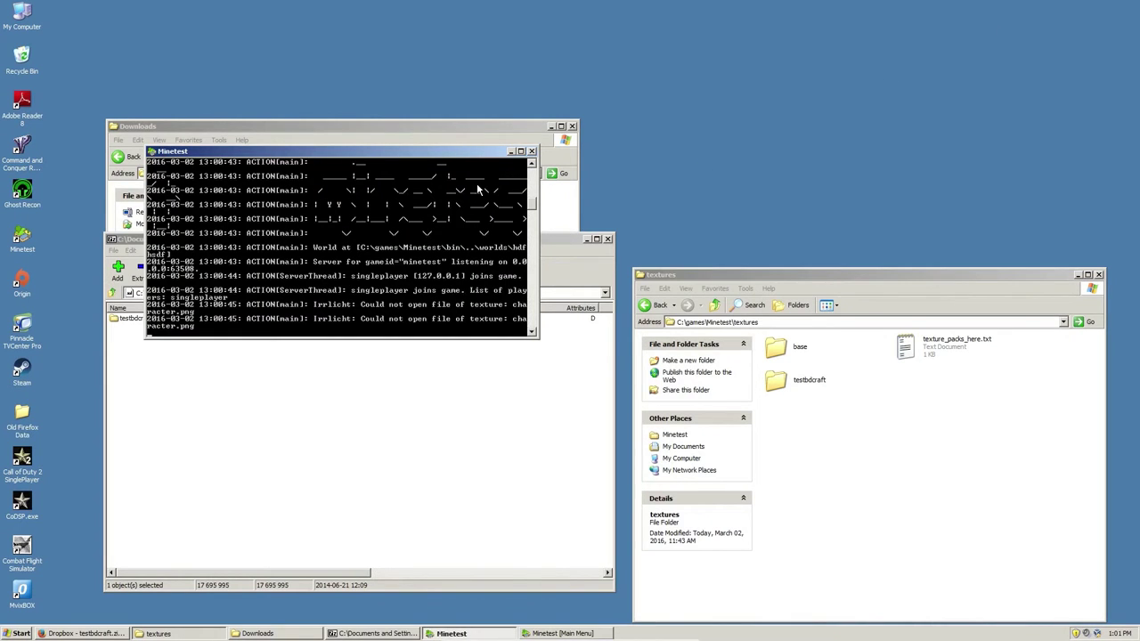
{"action": "left_click", "coordinate": [488, 402]}
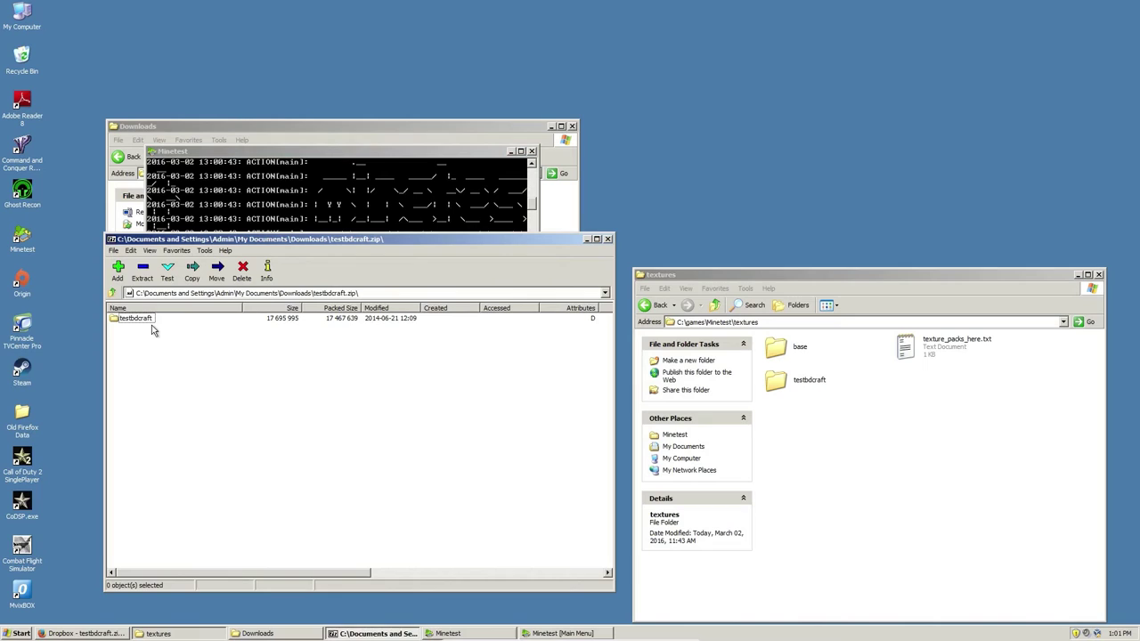
{"action": "left_click", "coordinate": [895, 422]}
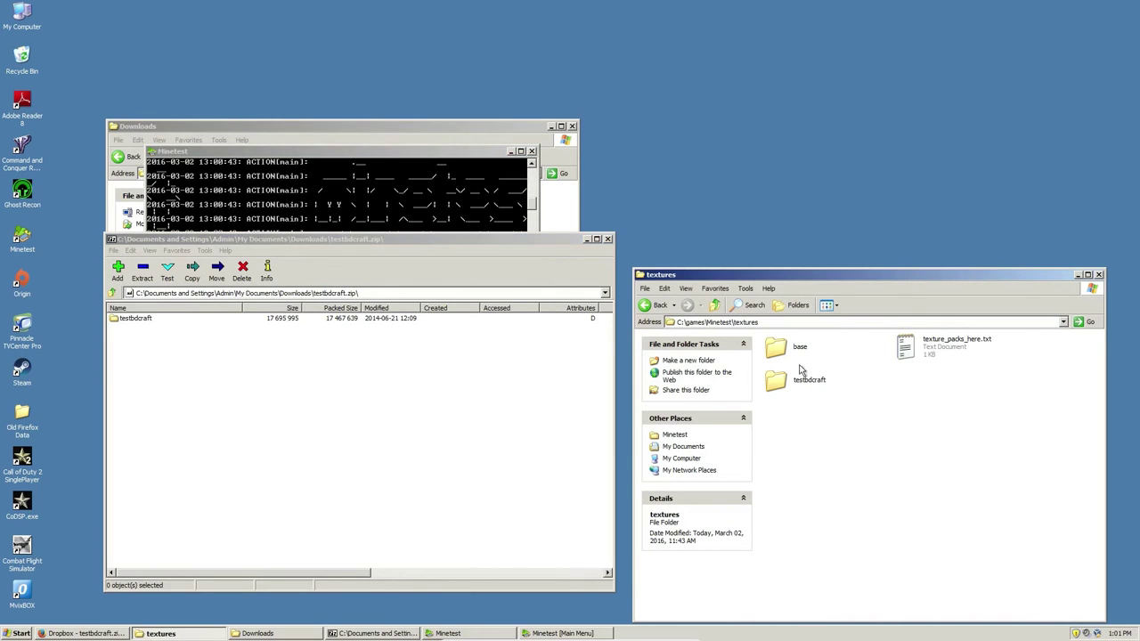